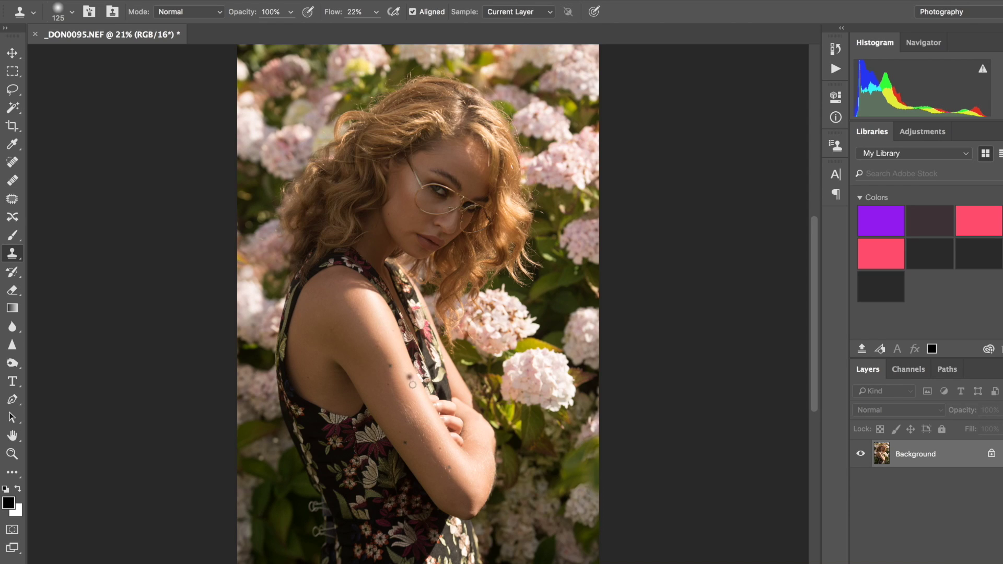
# Clone-stamp away the dark moles on the model's forearm and upper arm
pyautogui.click(447, 452)
pyautogui.click(407, 371)
pyautogui.click(940, 561)
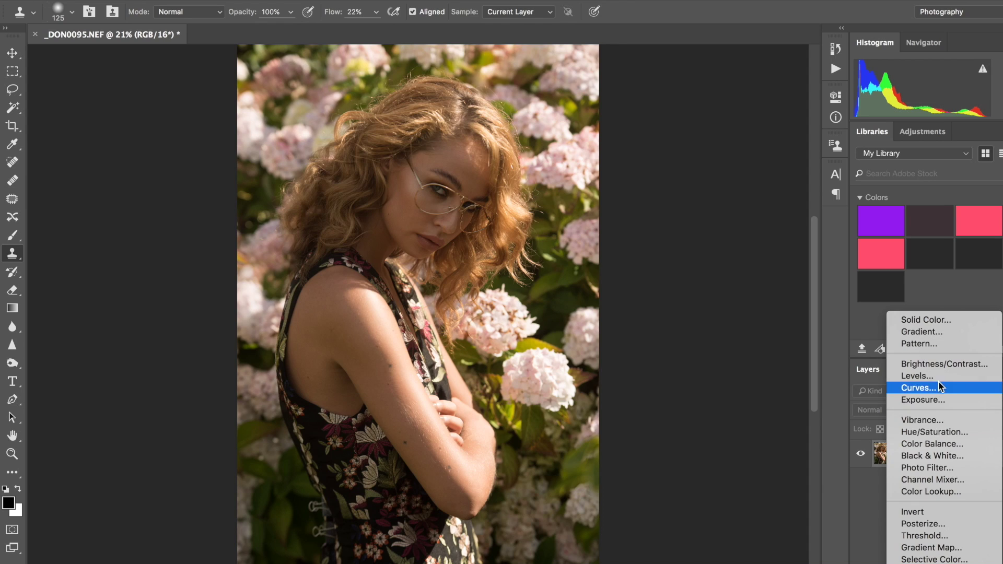
# Add a Curves 1 layer lifting the midtone from input 101 to output 155
pyautogui.click(919, 387)
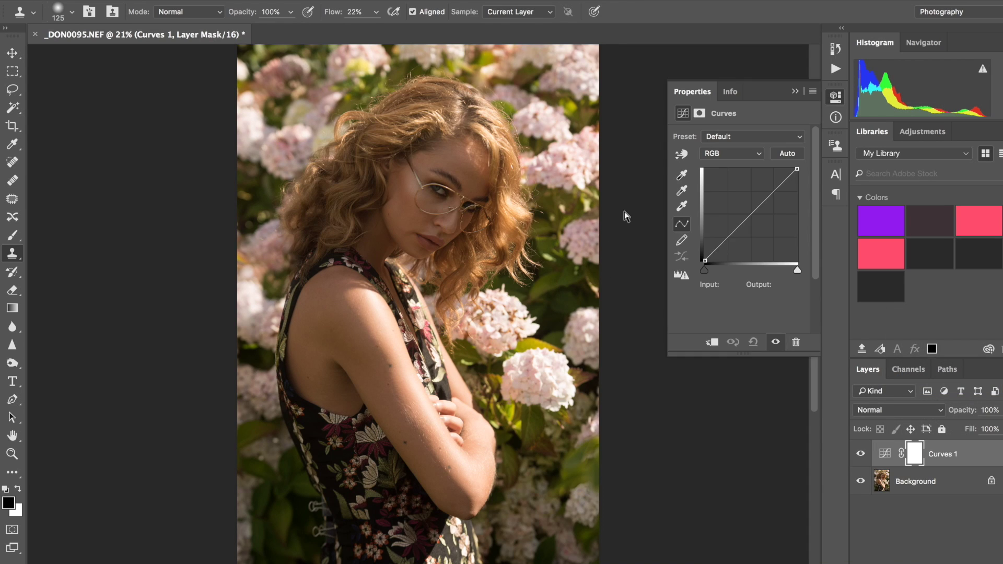
pyautogui.moveTo(759, 217); pyautogui.dragTo(741, 203)
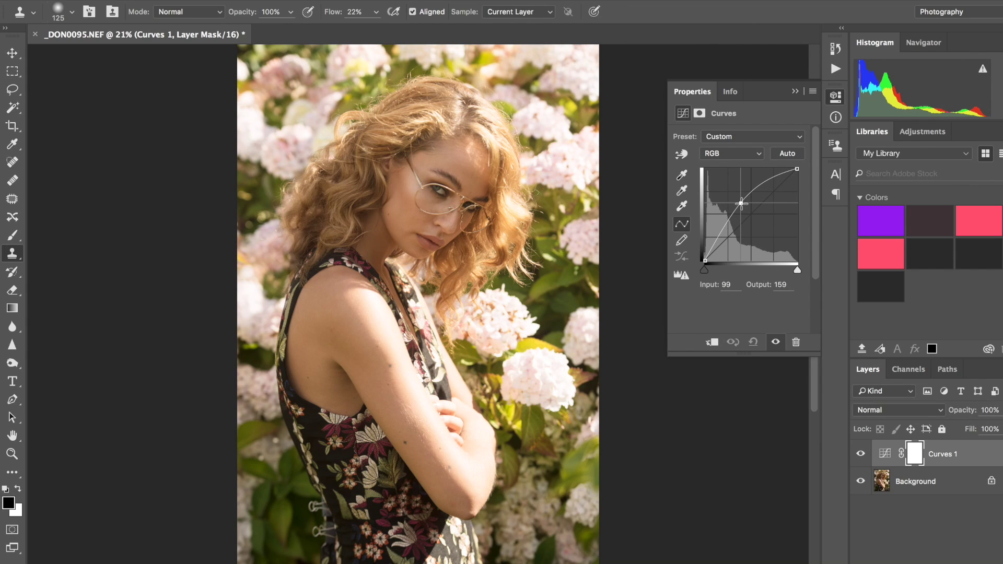
pyautogui.moveTo(741, 203); pyautogui.dragTo(742, 205)
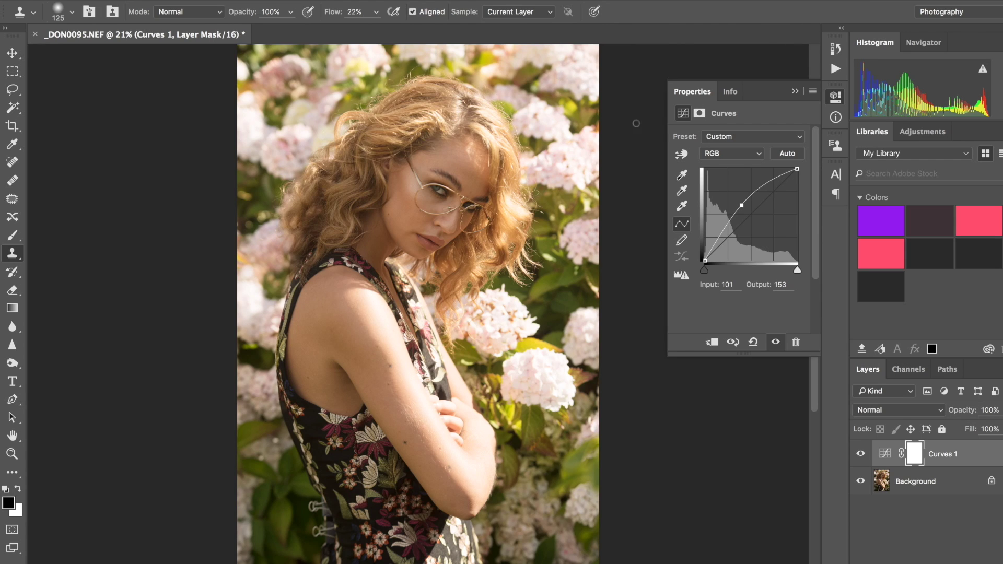
pyautogui.moveTo(741, 205); pyautogui.dragTo(741, 204)
pyautogui.click(794, 93)
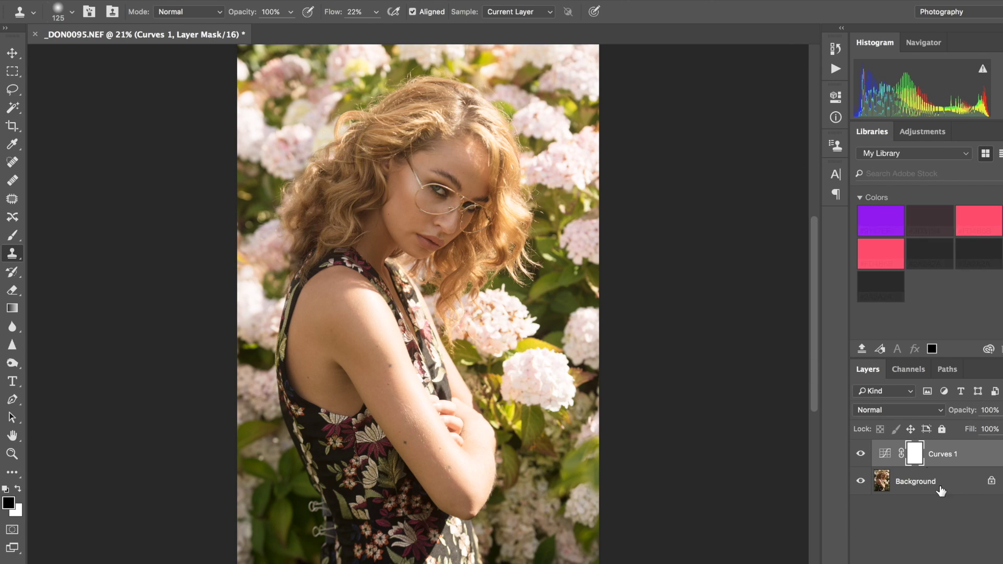
pyautogui.click(12, 235)
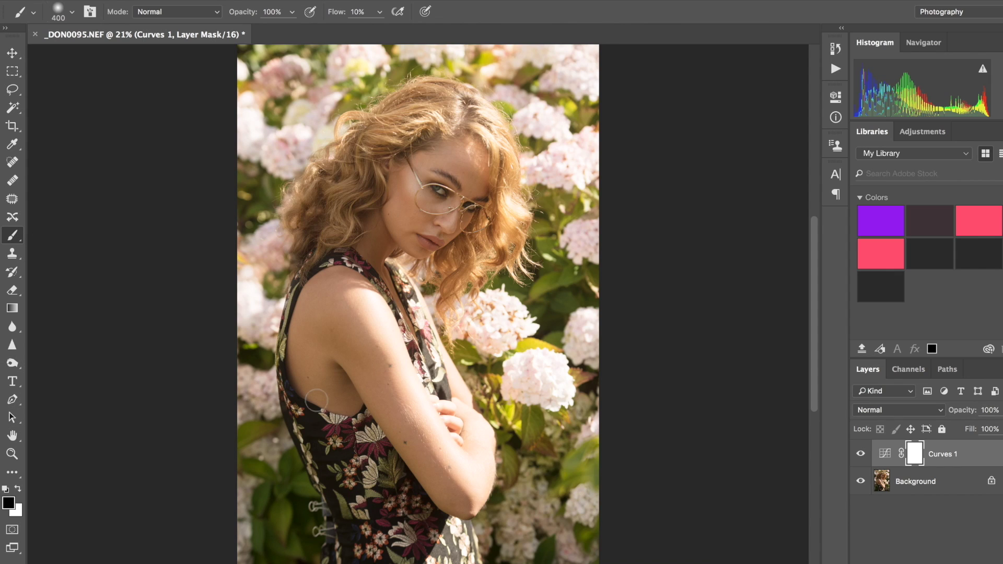
# Paint black on the Curves 1 mask along the arm and shoulder, ending with brush size 800
pyautogui.press('[')
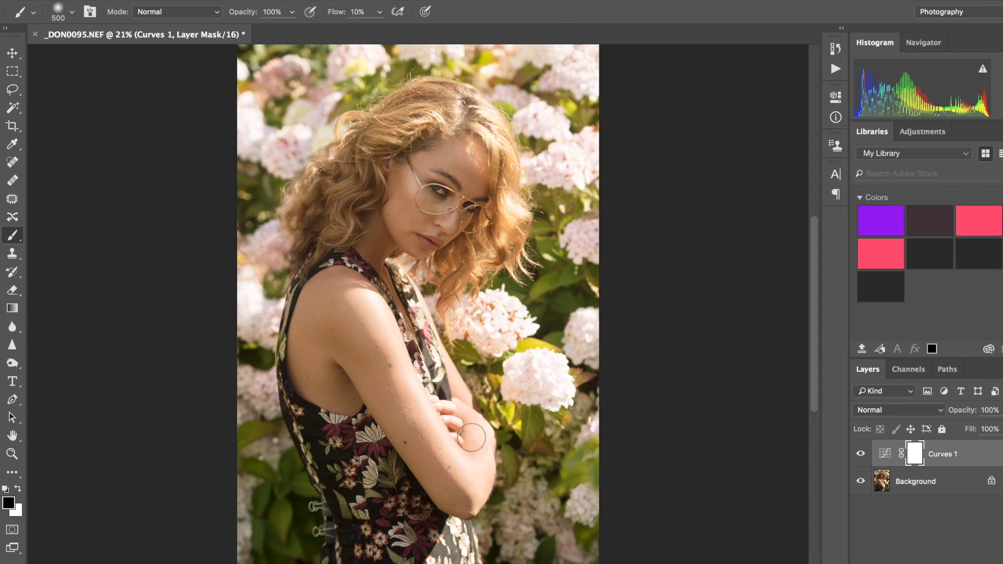
pyautogui.moveTo(397, 372)
pyautogui.mouseDown()
pyautogui.moveTo(371, 299)
pyautogui.moveTo(408, 368)
pyautogui.mouseUp()
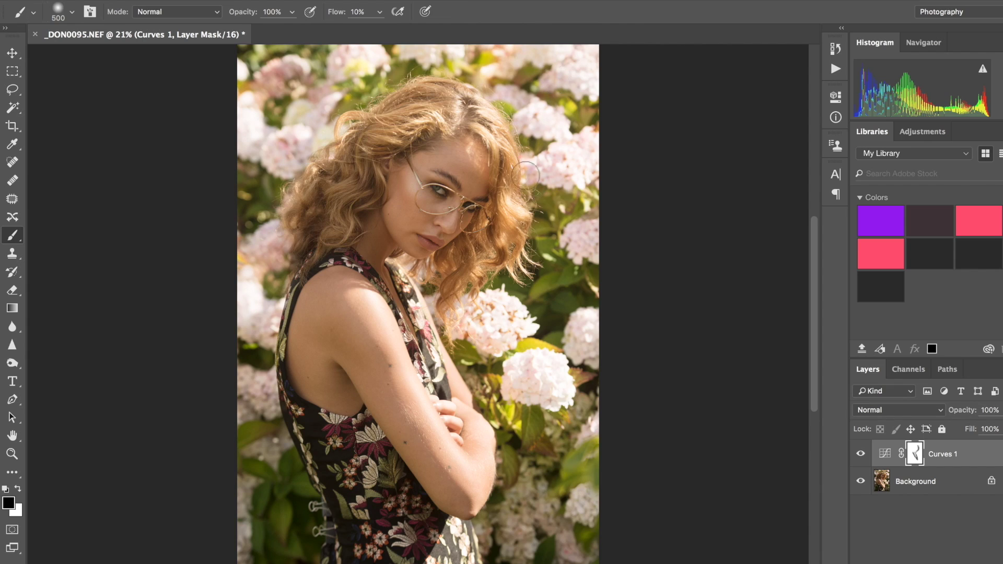
pyautogui.press(']')
pyautogui.press(']')
pyautogui.press(']')
pyautogui.press(']')
pyautogui.press(']')
pyautogui.press(']')
pyautogui.press(']')
pyautogui.press(']')
pyautogui.press(']')
pyautogui.press(']')
pyautogui.press(']')
pyautogui.press(']')
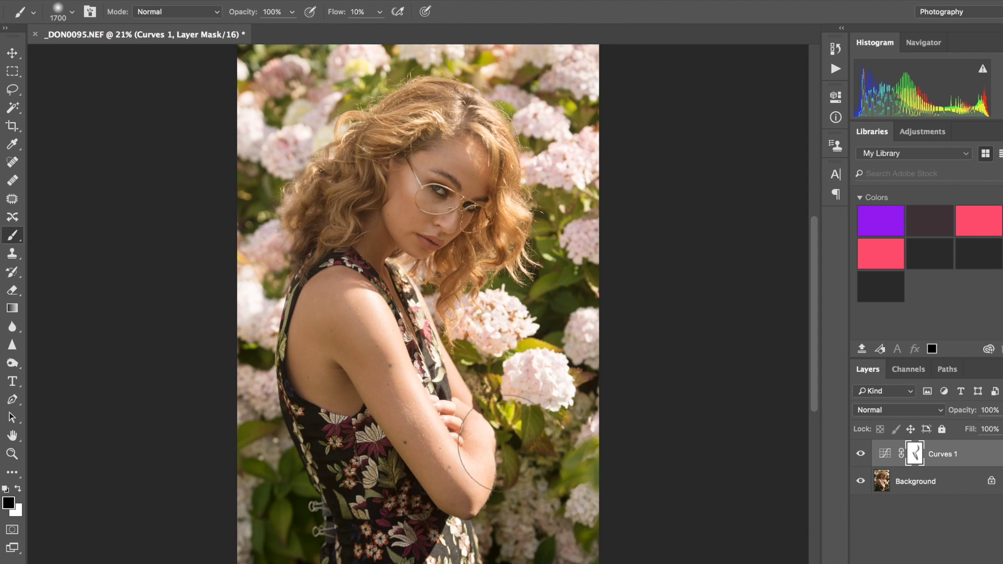
pyautogui.press('[')
pyautogui.press('[')
pyautogui.press('[')
pyautogui.press('[')
pyautogui.press('[')
pyautogui.press('[')
pyautogui.press('[')
pyautogui.press('[')
pyautogui.press('[')
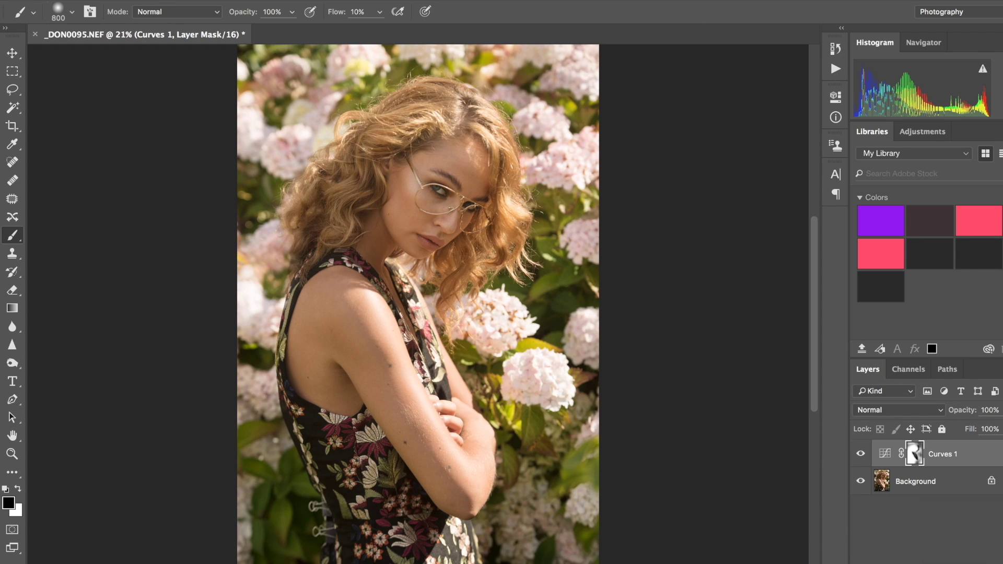
# Add a Curves 2 layer with the white point pulled in to 210 and black point nudged
pyautogui.click(940, 560)
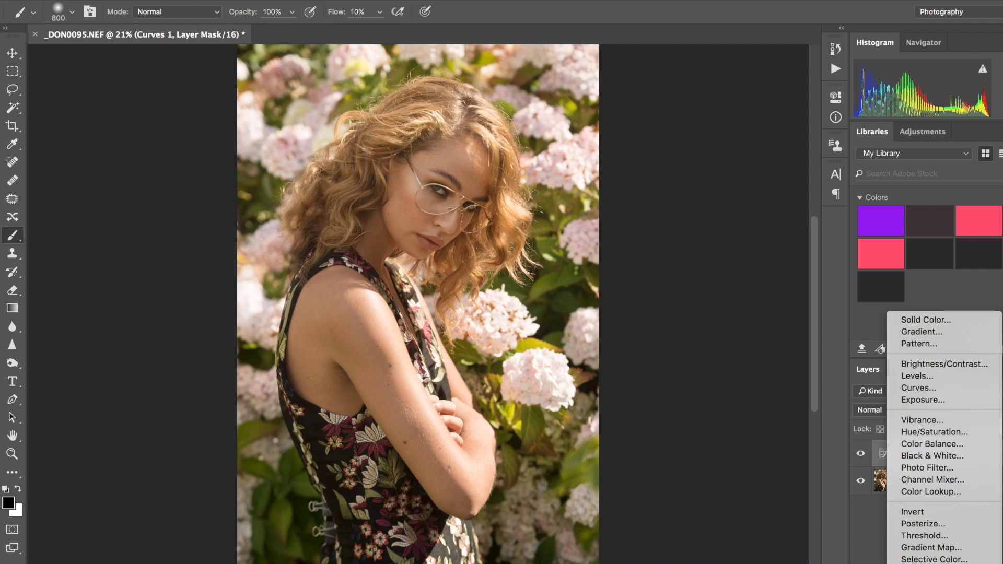
pyautogui.click(933, 391)
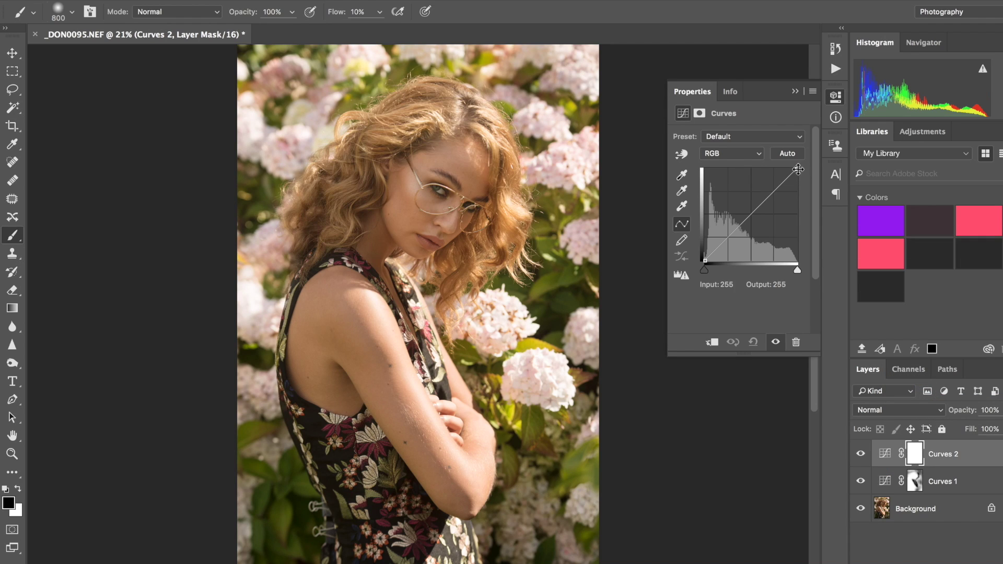
pyautogui.moveTo(797, 167); pyautogui.dragTo(780, 169)
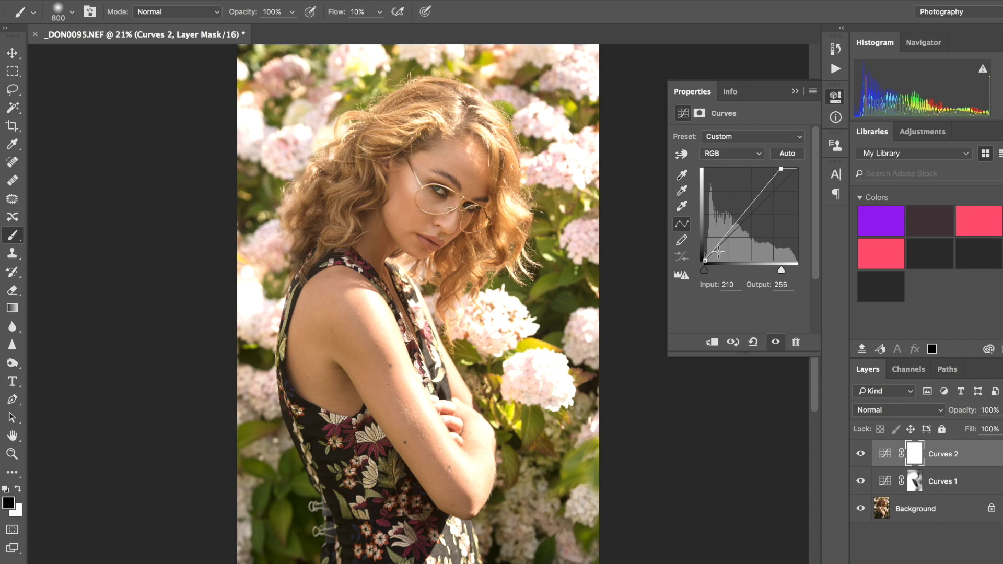
pyautogui.moveTo(704, 261); pyautogui.dragTo(706, 266)
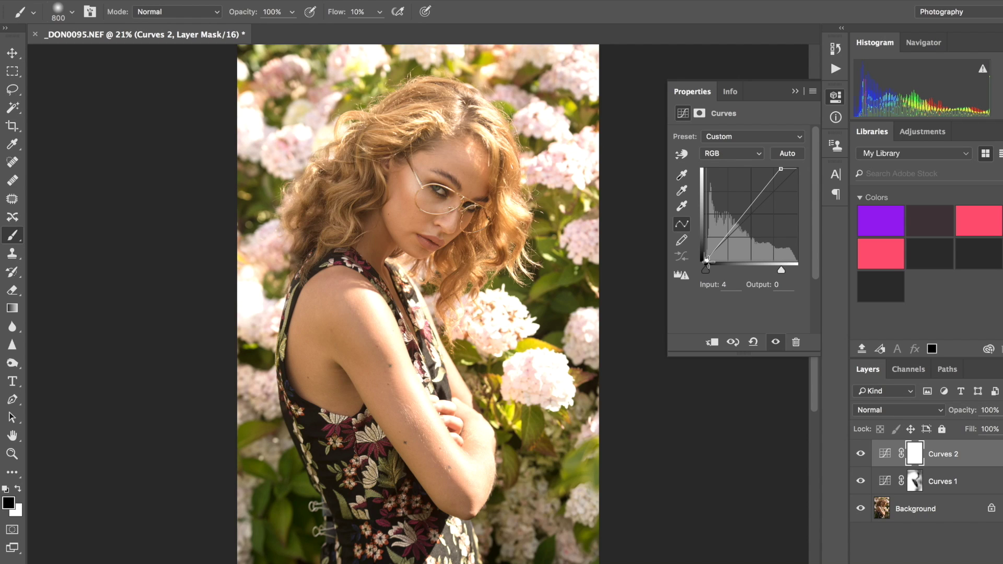
pyautogui.click(792, 93)
# Invert the Curves 2 mask and paint white over the hair and face with a 1200 brush
pyautogui.hotkey('ctrl', 'i')
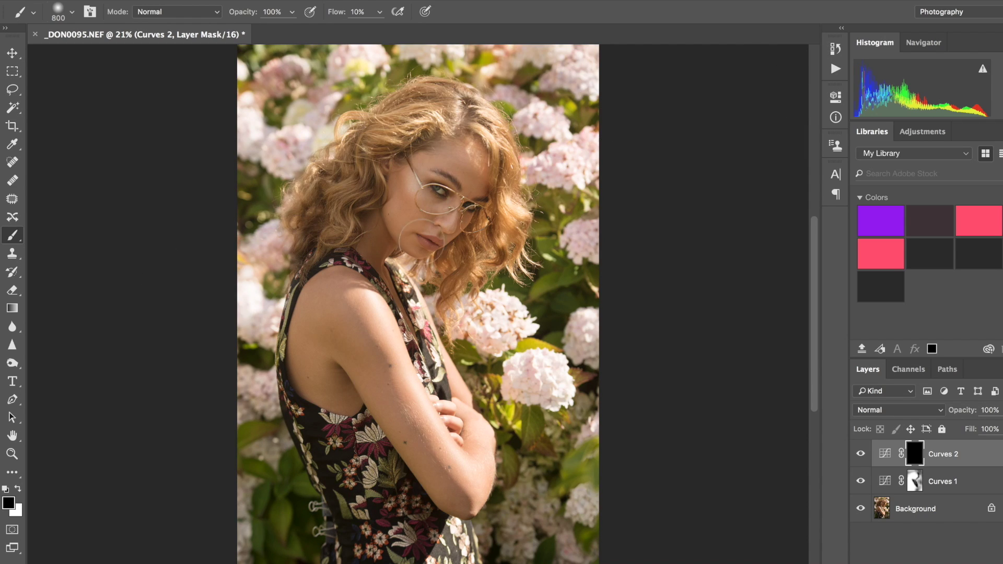
pyautogui.press(']')
pyautogui.press(']')
pyautogui.press(']')
pyautogui.press(']')
pyautogui.press('x')
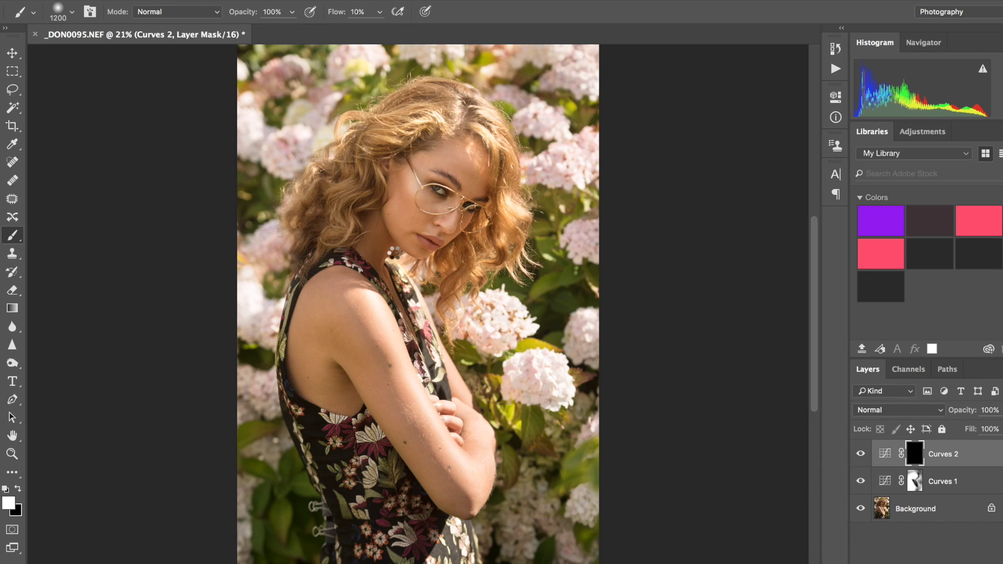
pyautogui.moveTo(394, 253)
pyautogui.mouseDown()
pyautogui.moveTo(371, 245)
pyautogui.moveTo(365, 219)
pyautogui.moveTo(361, 245)
pyautogui.moveTo(366, 178)
pyautogui.mouseUp()
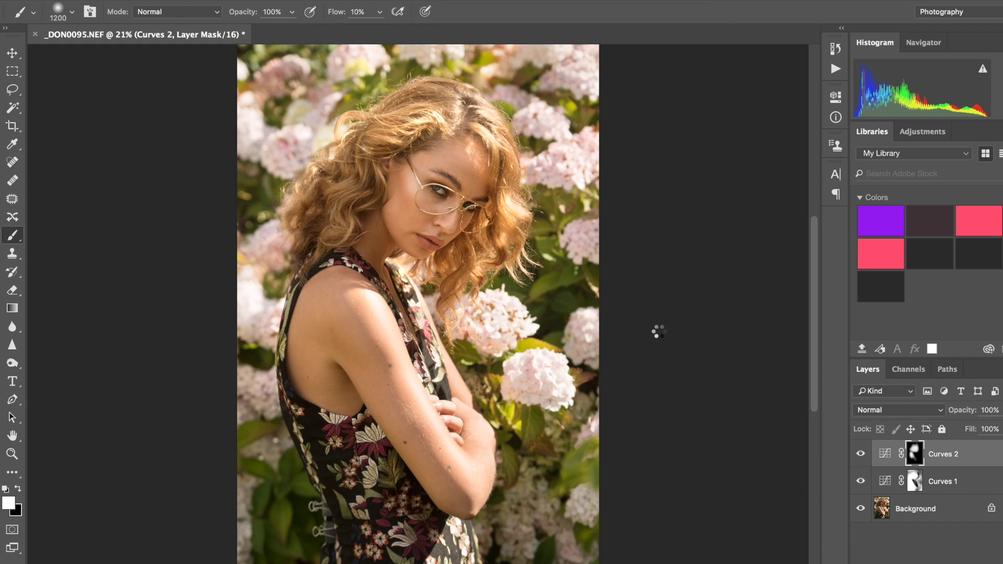
pyautogui.press('[')
pyautogui.press('[')
pyautogui.press('[')
pyautogui.press('[')
pyautogui.click(18, 487)
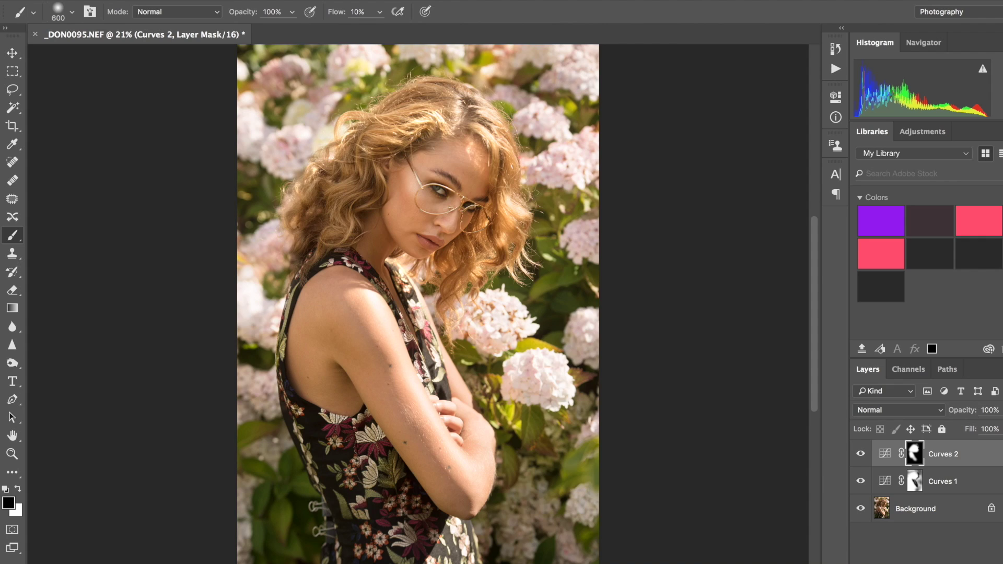
pyautogui.click(929, 561)
# Add a Curves 3 layer with a midtone point pulled down to 136→134
pyautogui.click(755, 88)
pyautogui.moveTo(796, 168)
pyautogui.mouseDown()
pyautogui.moveTo(808, 179)
pyautogui.moveTo(815, 171)
pyautogui.mouseUp()
pyautogui.click(753, 212)
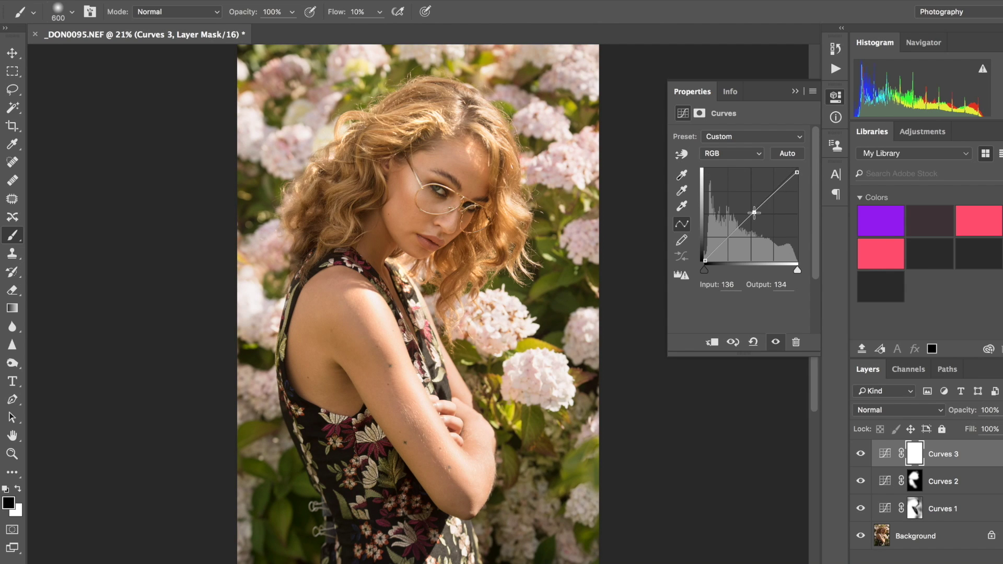
pyautogui.moveTo(754, 212); pyautogui.dragTo(757, 217)
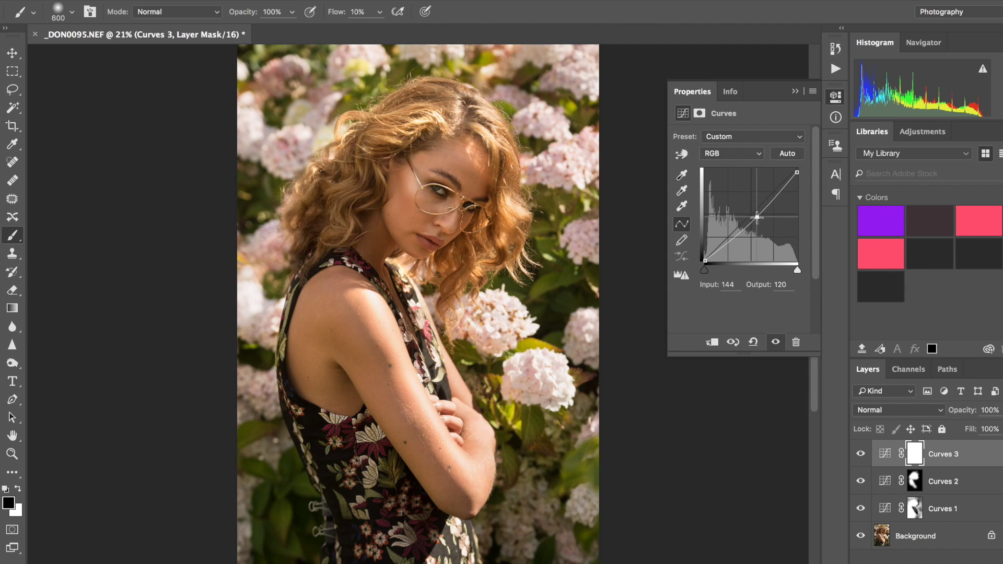
pyautogui.click(795, 91)
# Invert the Curves 3 mask and paint white over the arm, face and hair
pyautogui.hotkey('ctrl', 'i')
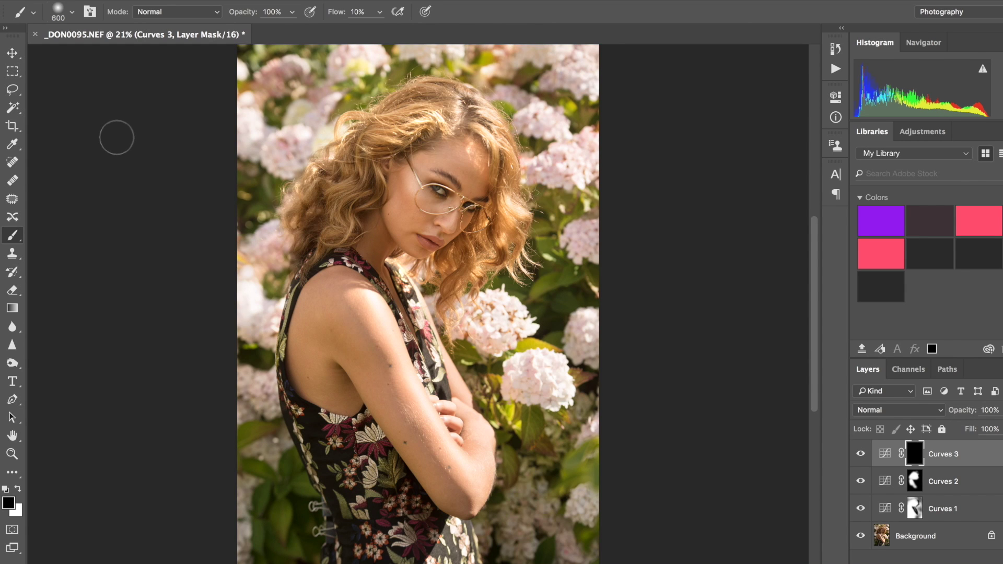
pyautogui.click(20, 491)
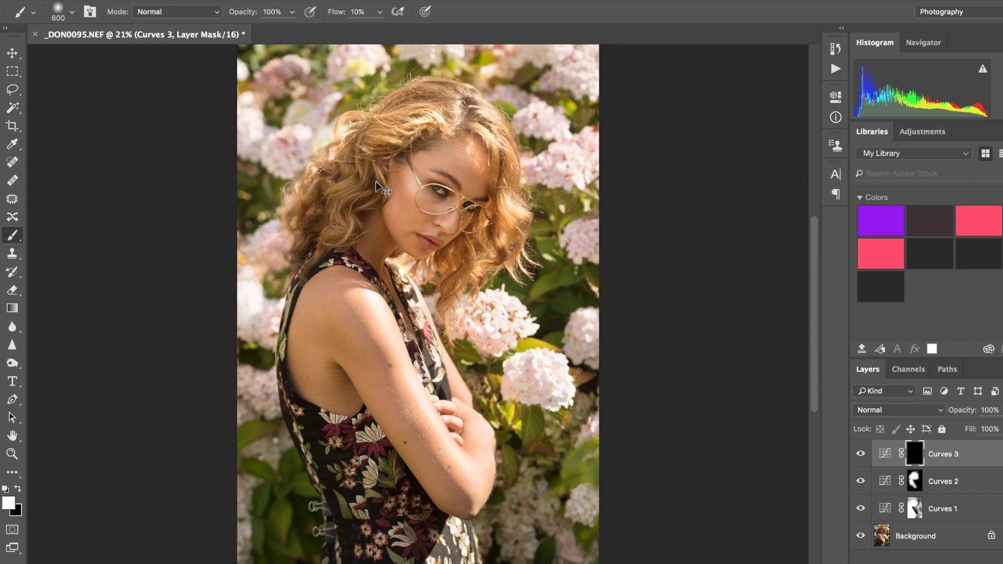
pyautogui.hotkey('ctrl', '+')
pyautogui.hotkey('ctrl', '+')
pyautogui.hotkey('ctrl', '+')
pyautogui.hotkey('ctrl', '-')
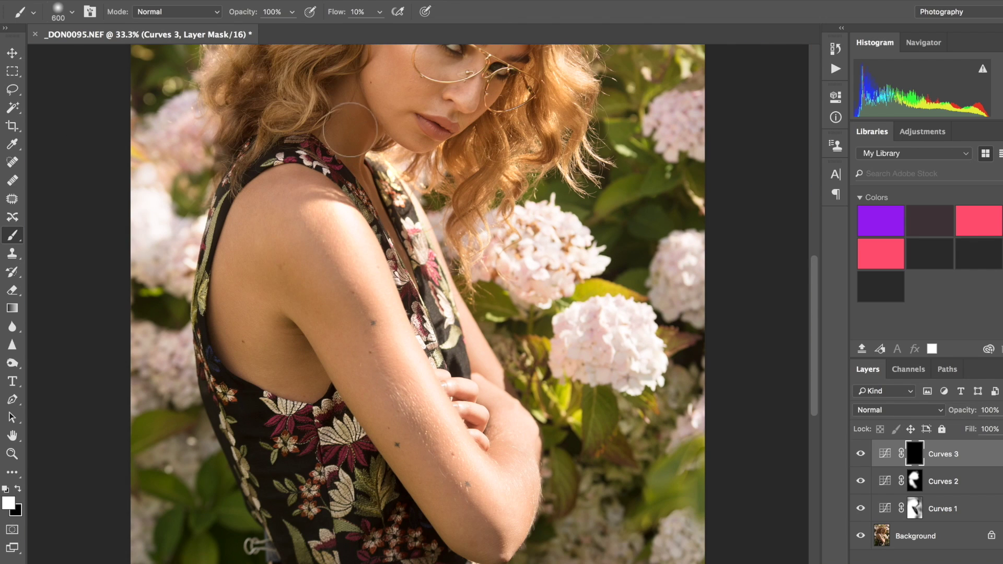
pyautogui.press('[')
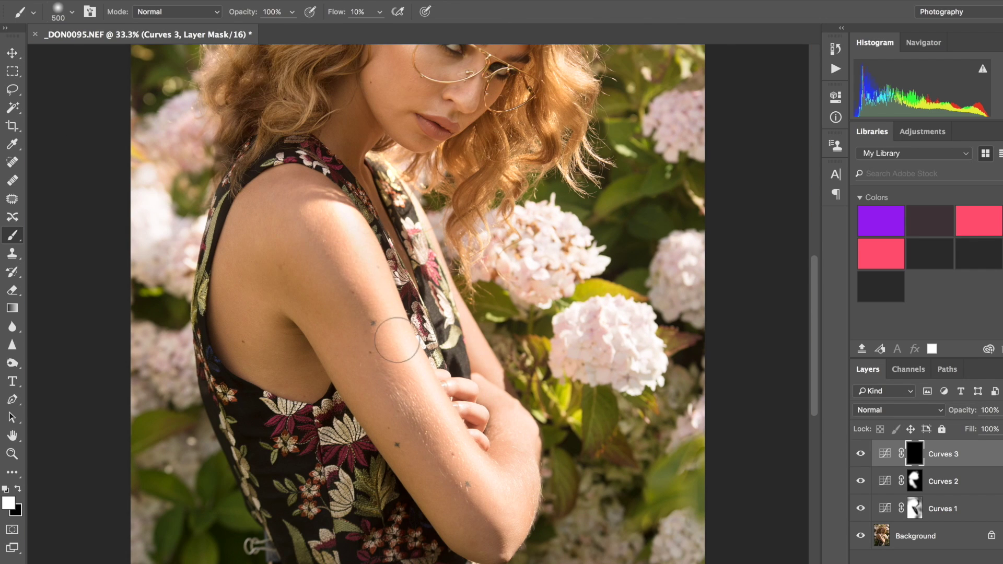
pyautogui.moveTo(505, 446)
pyautogui.mouseDown()
pyautogui.moveTo(331, 219)
pyautogui.moveTo(496, 490)
pyautogui.mouseUp()
pyautogui.scroll(10, 496, 490)
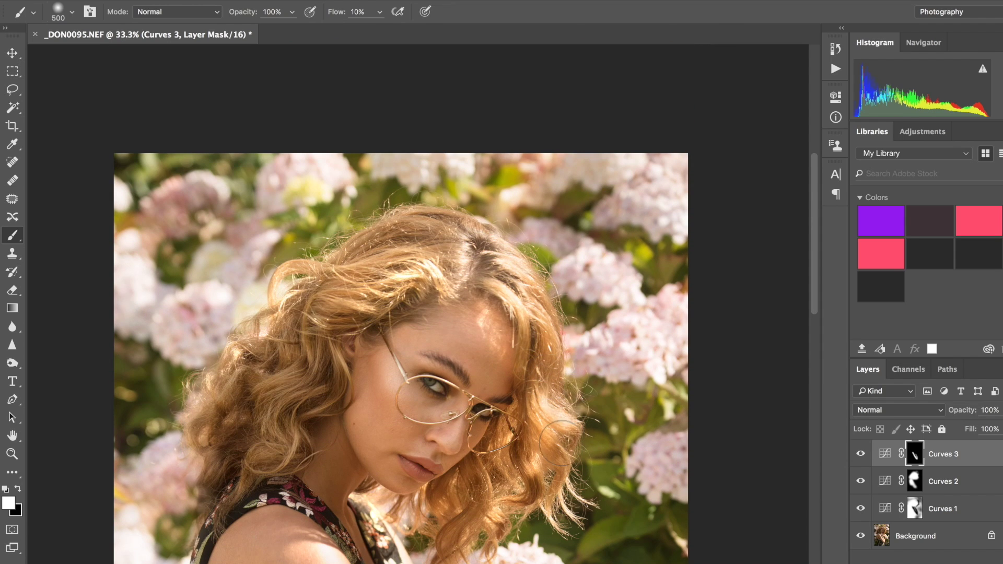
pyautogui.moveTo(434, 268)
pyautogui.mouseDown()
pyautogui.moveTo(487, 317)
pyautogui.moveTo(550, 413)
pyautogui.moveTo(517, 495)
pyautogui.mouseUp()
pyautogui.scroll(-5, 439, 506)
pyautogui.scroll(-4, 387, 517)
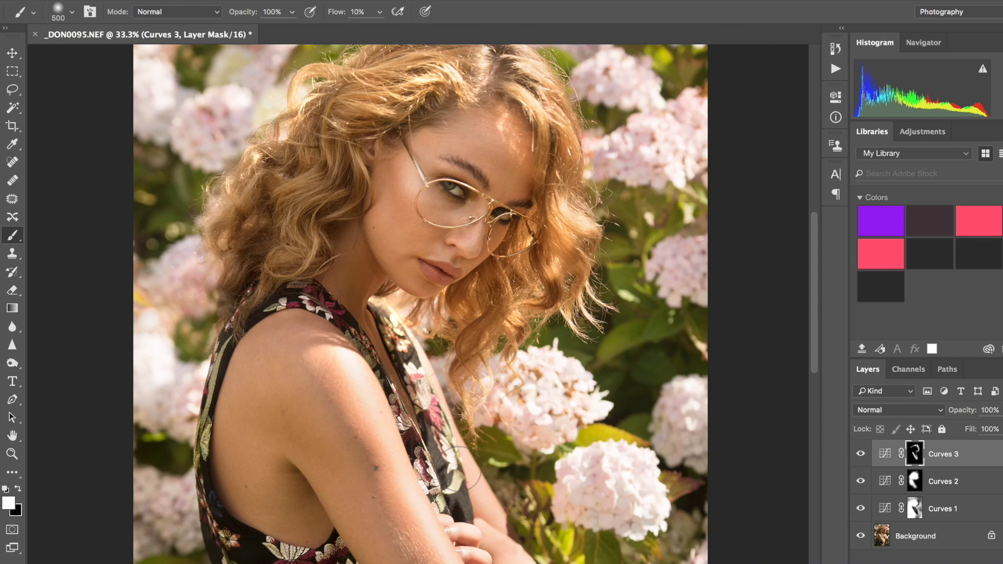
pyautogui.scroll(4, 388, 517)
pyautogui.scroll(-5, 340, 235)
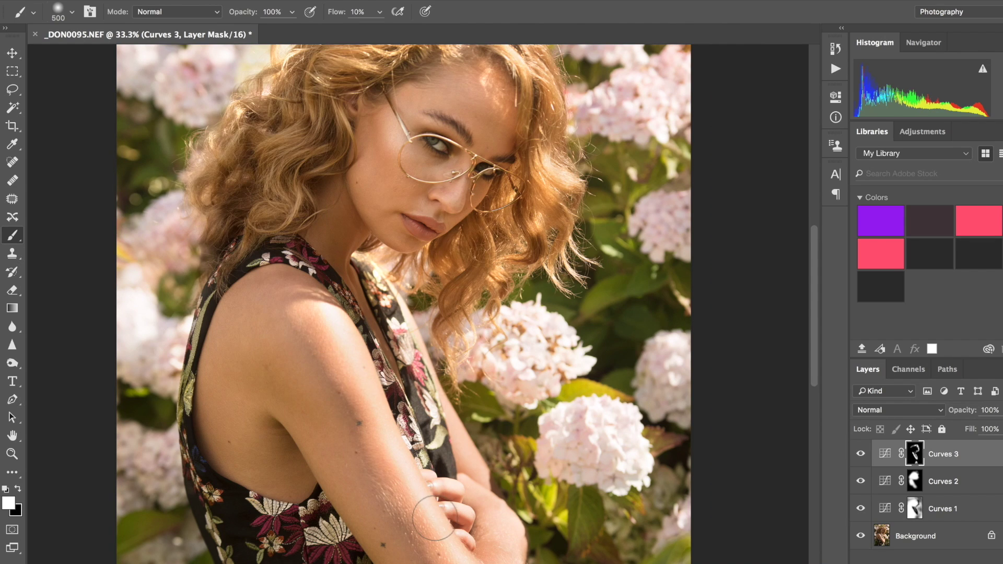
pyautogui.scroll(-2, 434, 517)
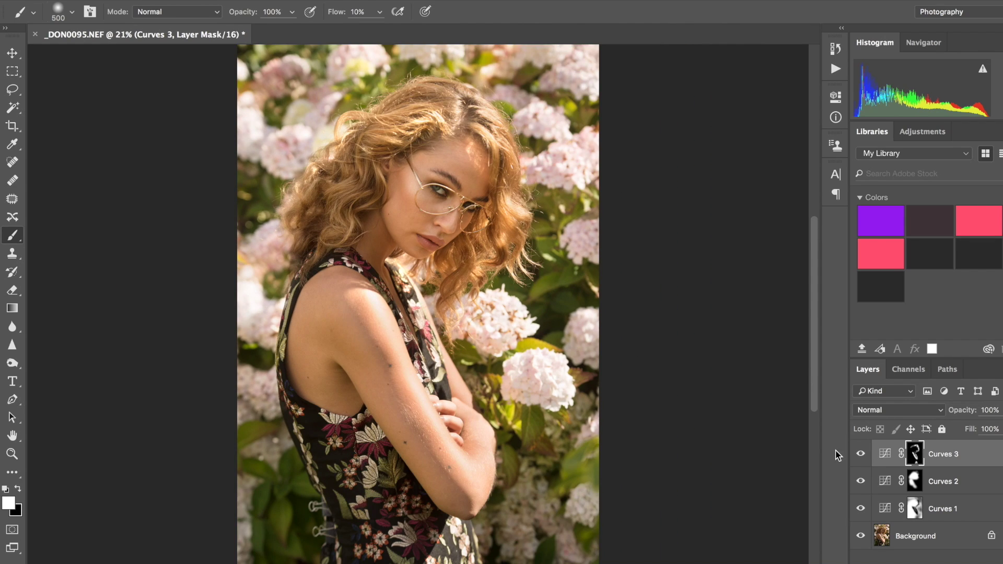
# Add a Curves 4 layer with curve points at 138→152 and 78→84
pyautogui.click(888, 562)
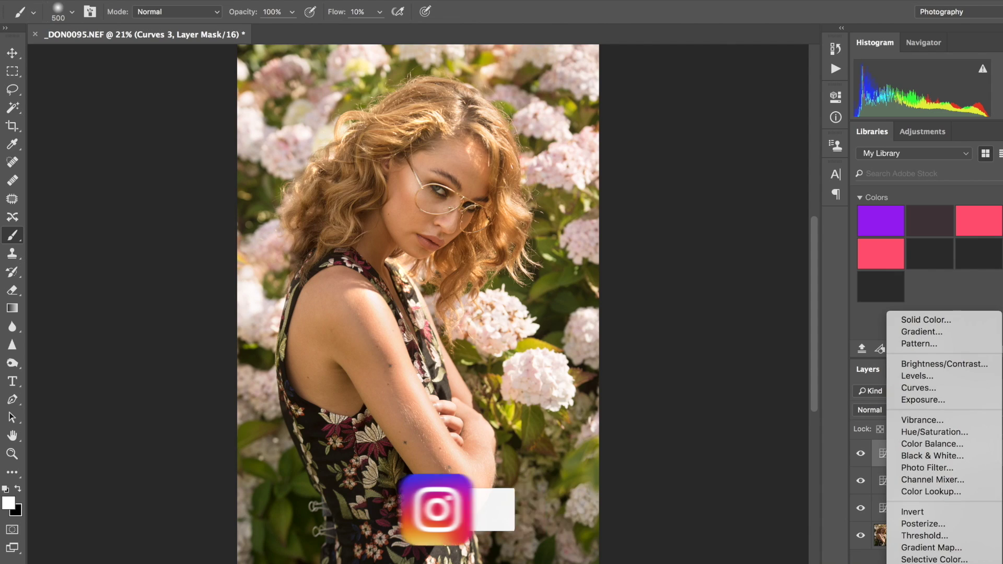
pyautogui.press('Escape')
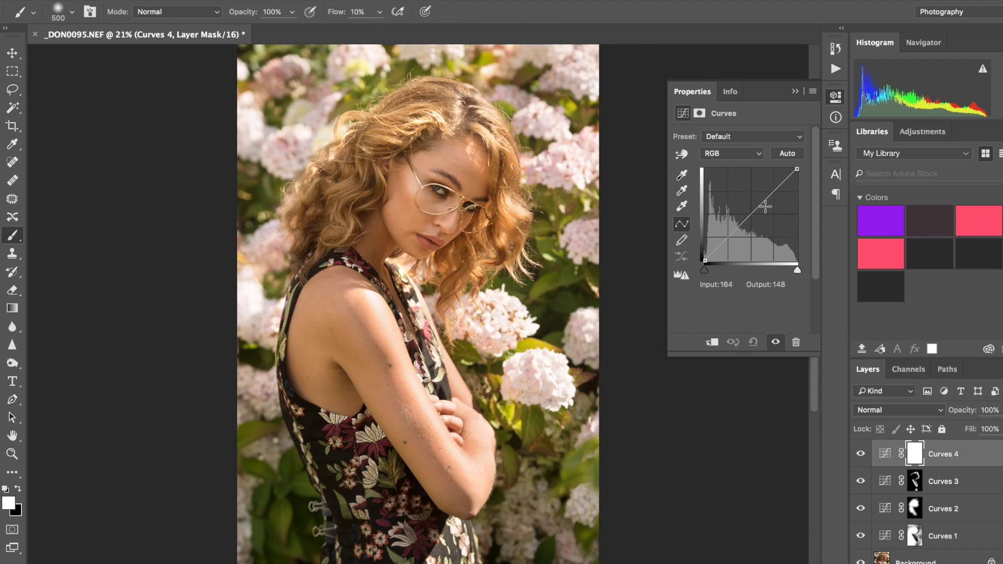
pyautogui.moveTo(759, 204); pyautogui.dragTo(754, 206)
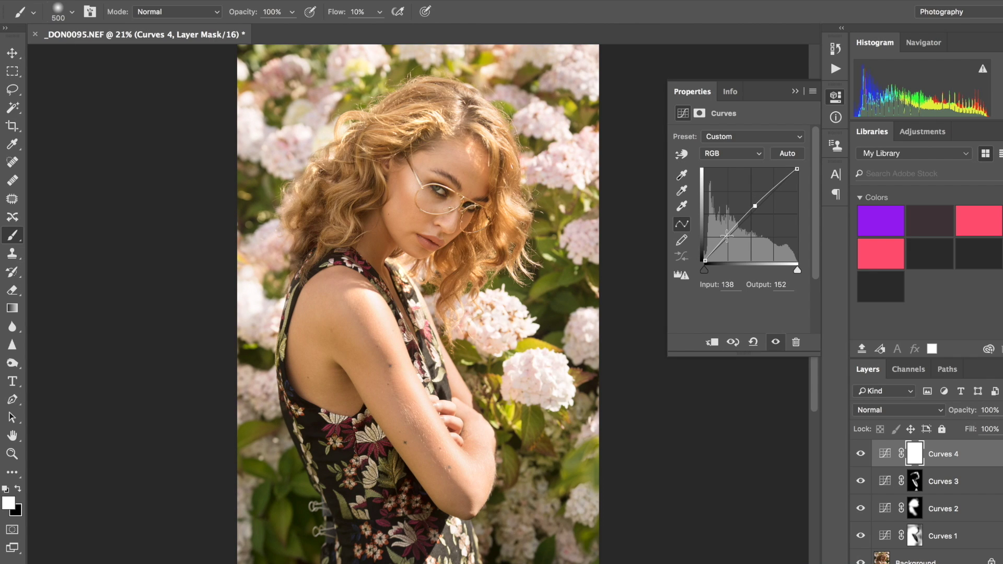
pyautogui.moveTo(726, 236); pyautogui.dragTo(807, 371)
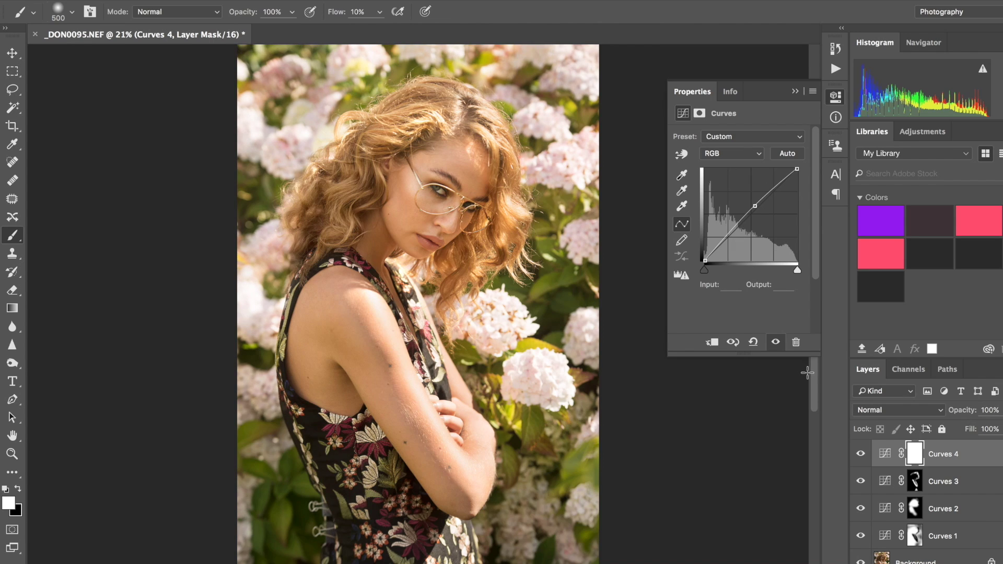
pyautogui.click(732, 228)
pyautogui.press('Down')
pyautogui.press('Down')
pyautogui.press('Down')
pyautogui.press('Down')
pyautogui.press('Down')
pyautogui.press('Down')
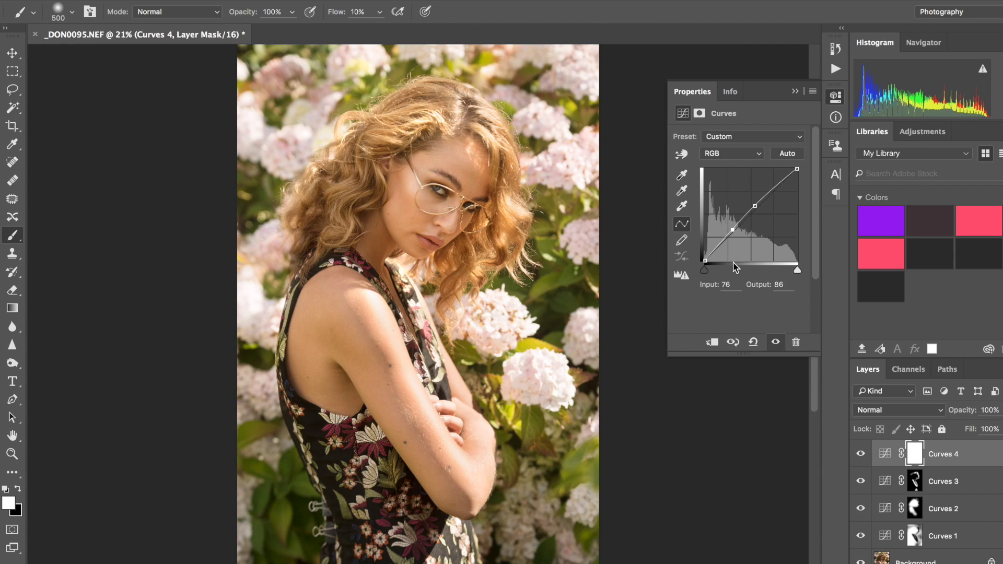
pyautogui.press('Right')
pyautogui.press('Right')
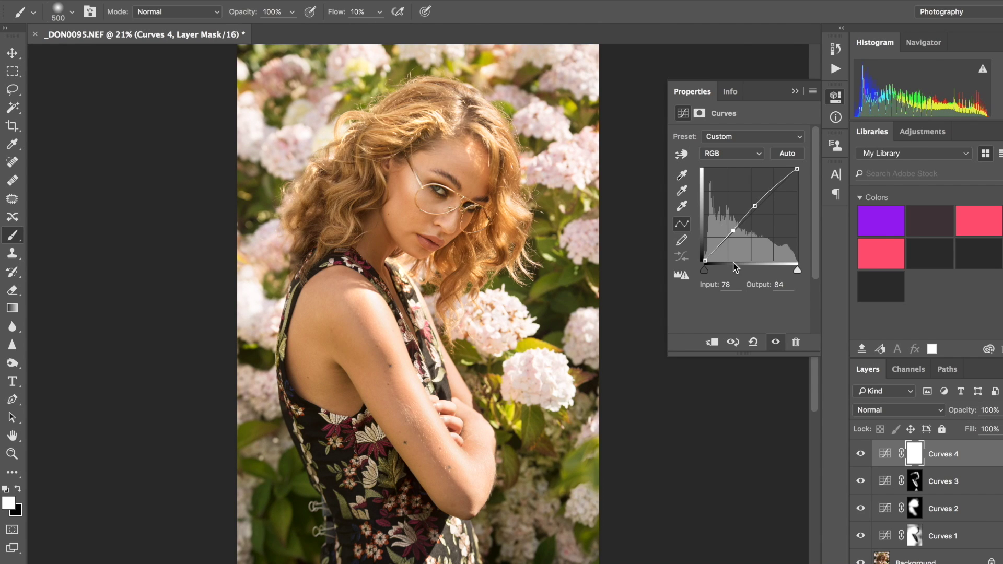
pyautogui.click(795, 91)
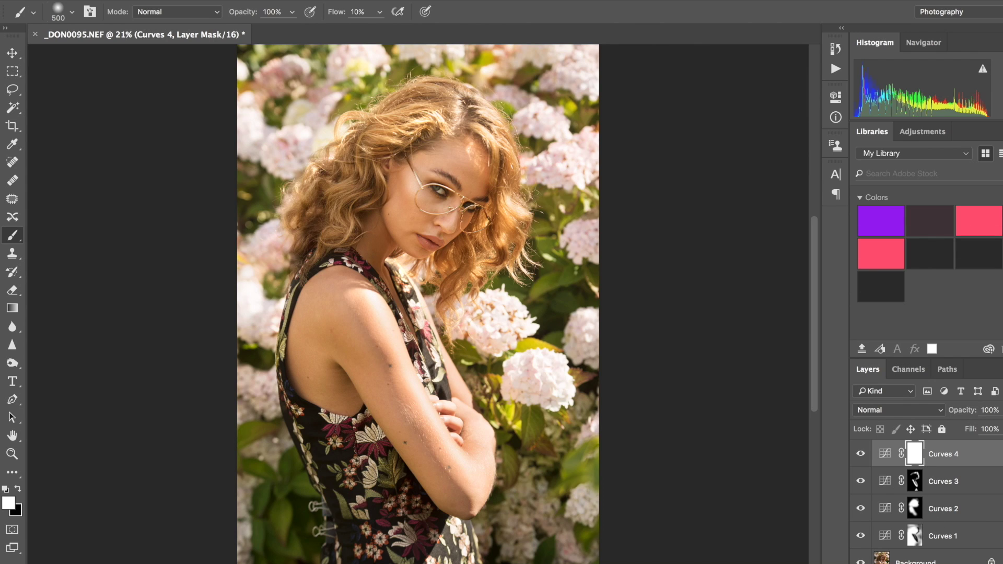
# Add a Curves 5 layer with the white point at 237 and the black point at input 8
pyautogui.click(901, 387)
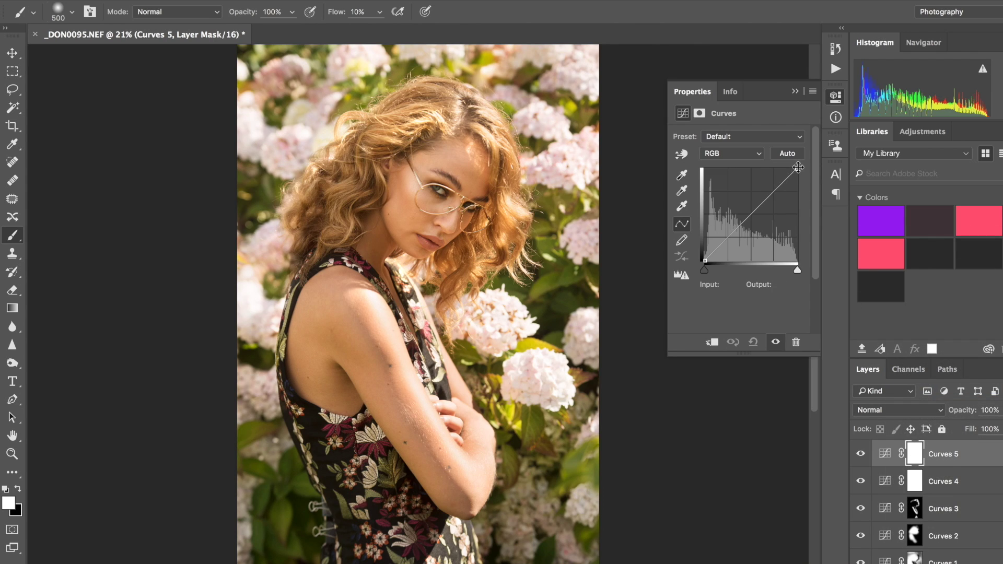
pyautogui.moveTo(797, 167); pyautogui.dragTo(791, 165)
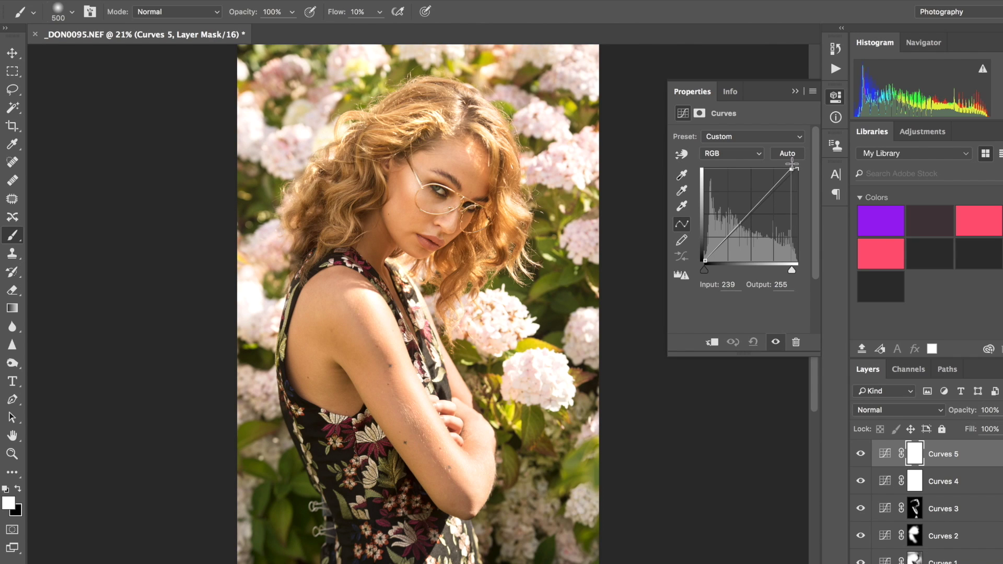
pyautogui.moveTo(792, 164); pyautogui.dragTo(791, 163)
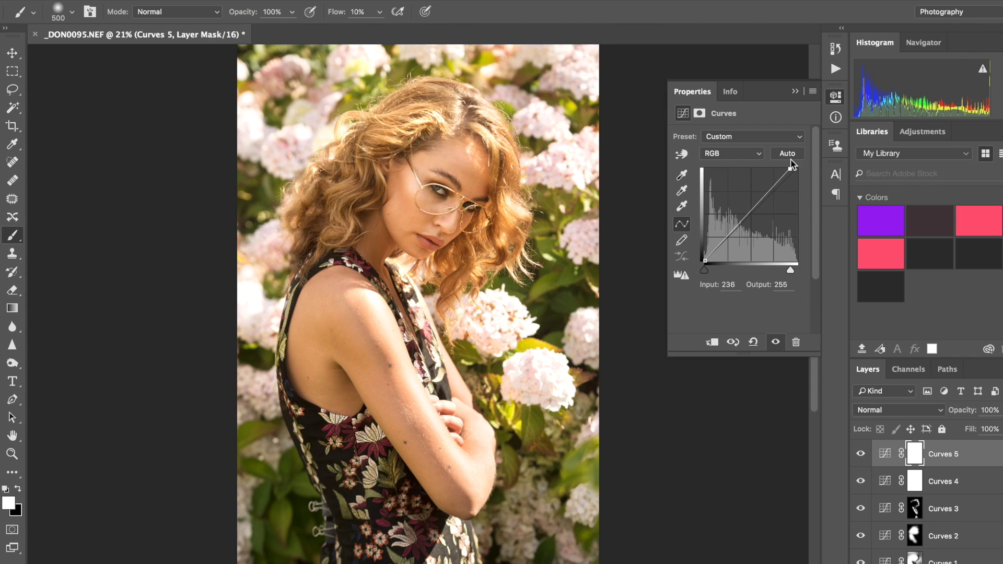
pyautogui.moveTo(706, 260); pyautogui.dragTo(709, 262)
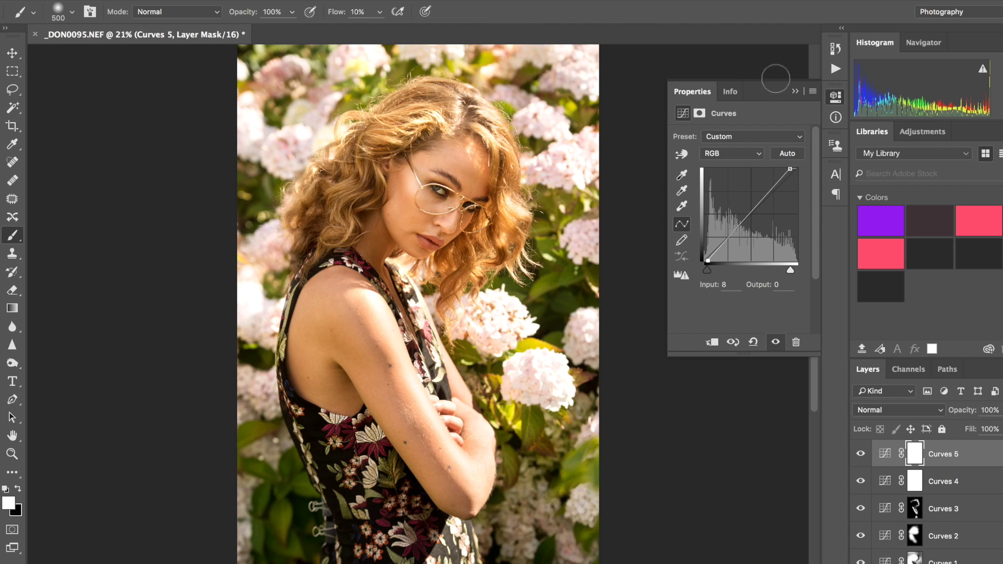
pyautogui.click(796, 91)
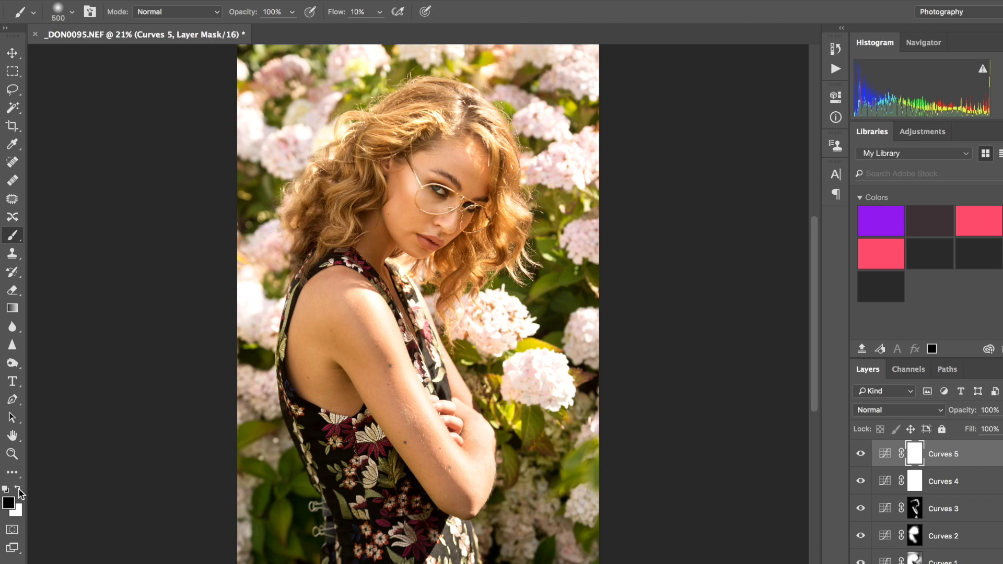
# Paint black on the Curves 5 mask along the arm and shoulder with a 250 brush
pyautogui.press('[')
pyautogui.press('super+minus')
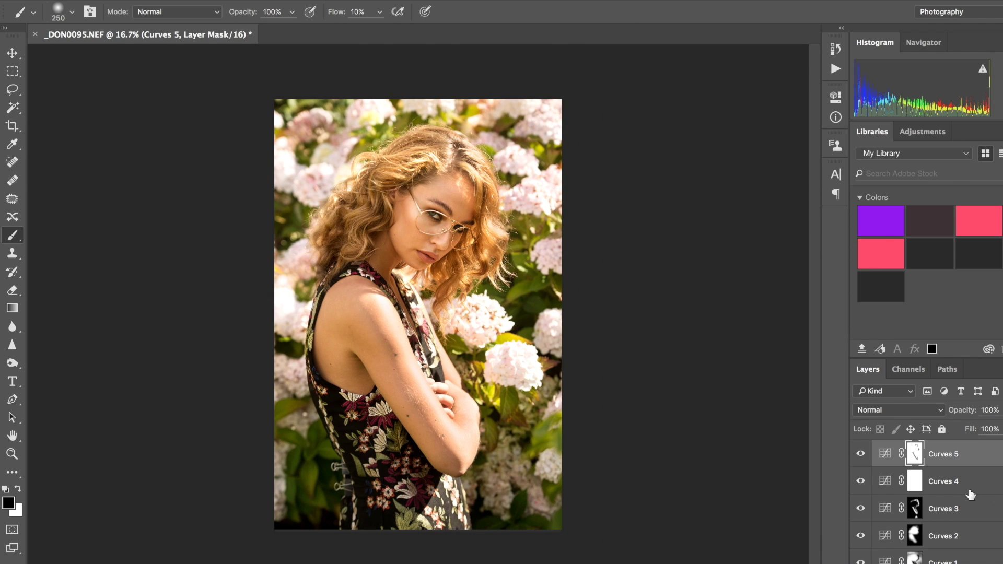
pyautogui.click(984, 560)
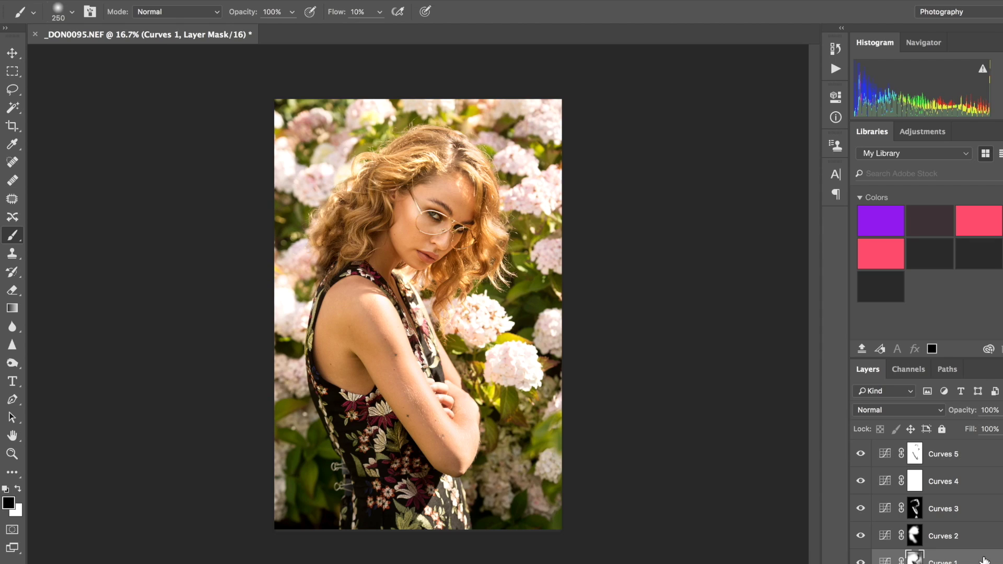
# Group Curves 1 through Curves 5 into Group 1 with Ctrl+G
pyautogui.click(976, 460)
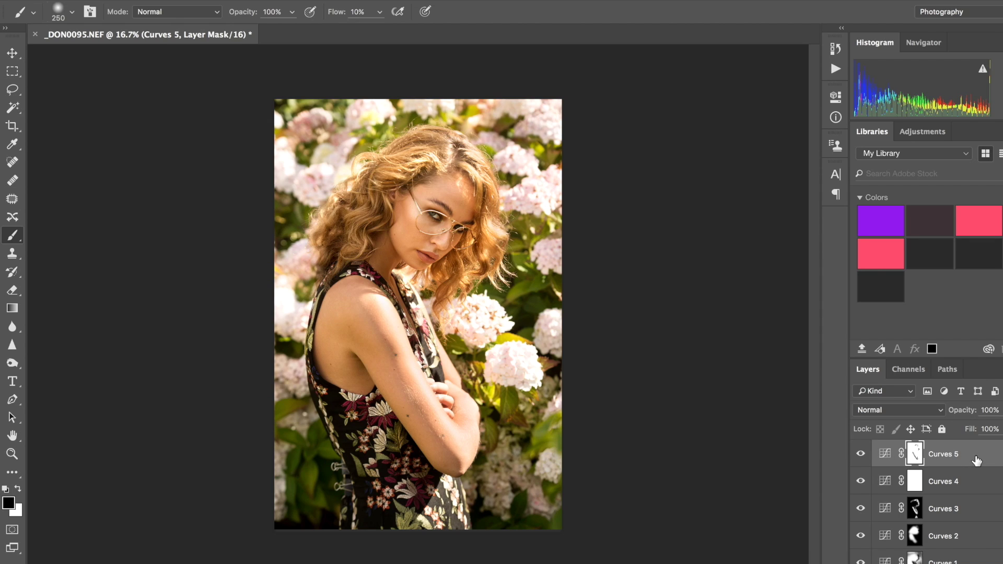
pyautogui.keyDown('shift'); pyautogui.click(972, 561); pyautogui.keyUp('shift')
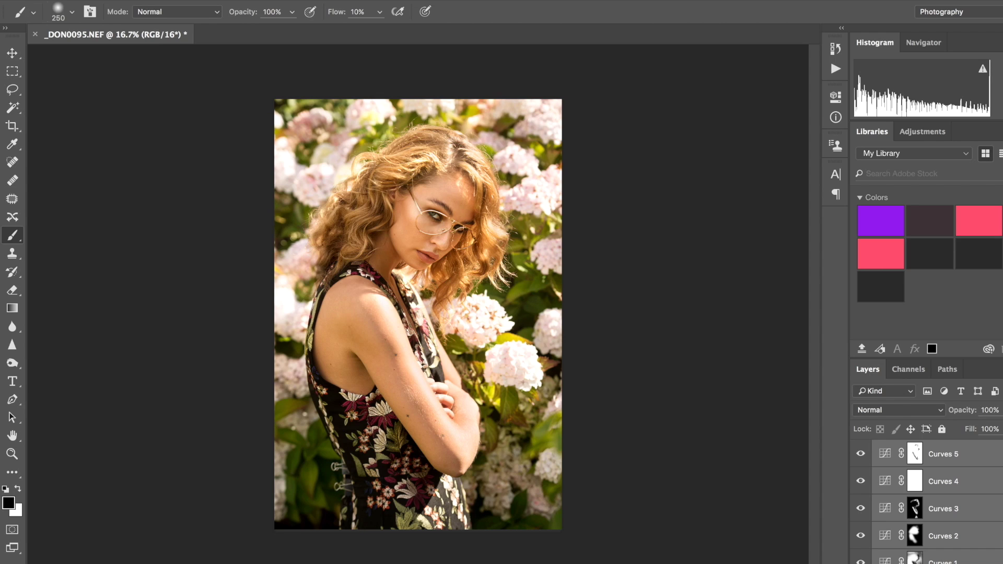
pyautogui.hotkey('ctrl', 'g')
# Toggle Group 1's visibility to compare before and after, then zoom in on the photo
pyautogui.click(860, 449)
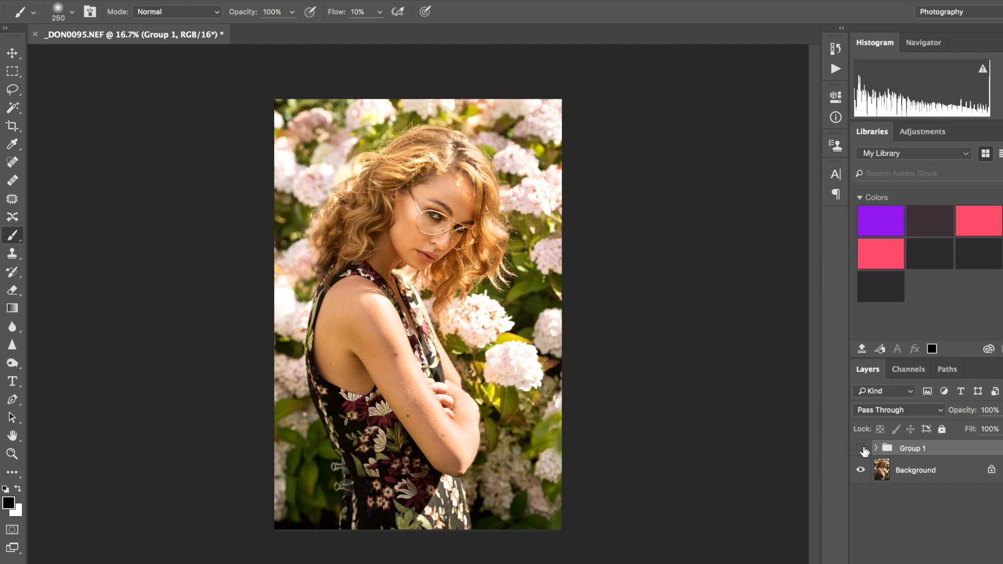
pyautogui.click(860, 449)
pyautogui.click(861, 449)
pyautogui.hotkey('ctrl', '+')
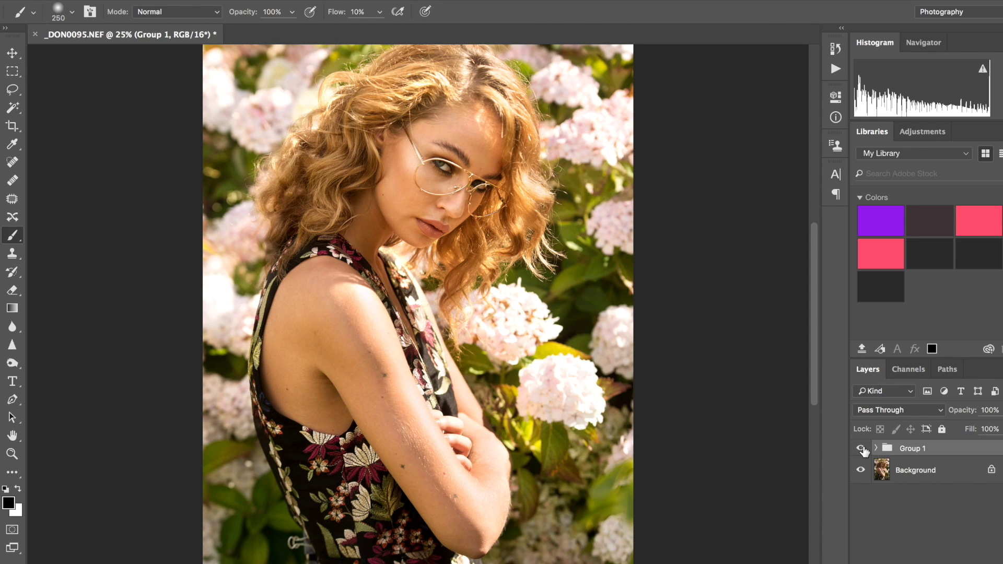
pyautogui.hotkey('ctrl', '+')
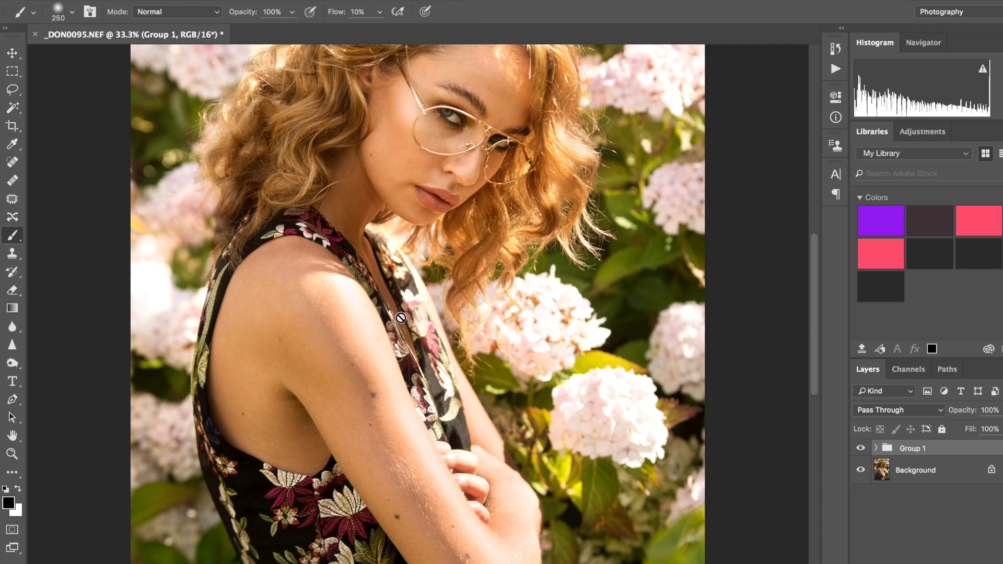
pyautogui.scroll(-10, 400, 317)
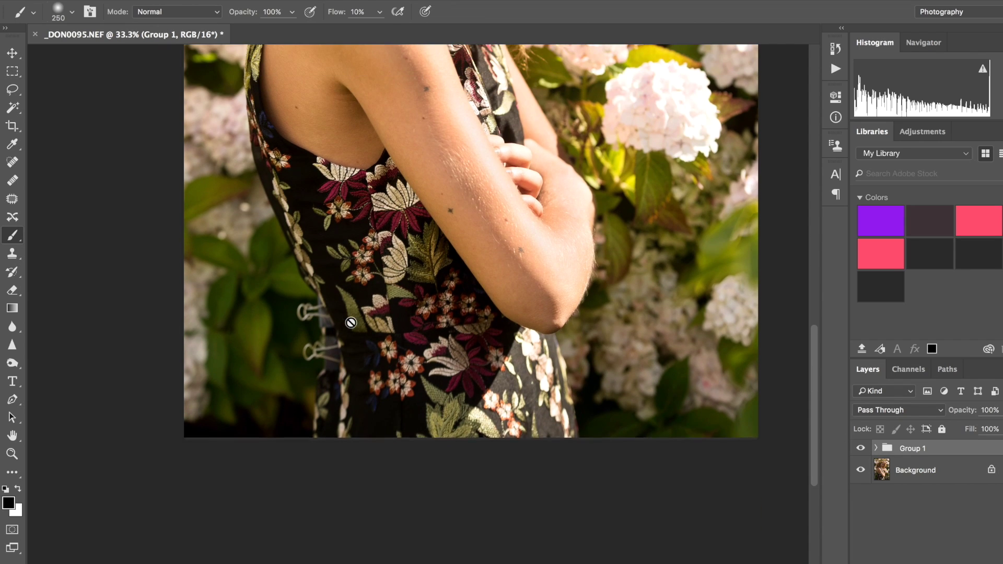
pyautogui.scroll(1, 350, 323)
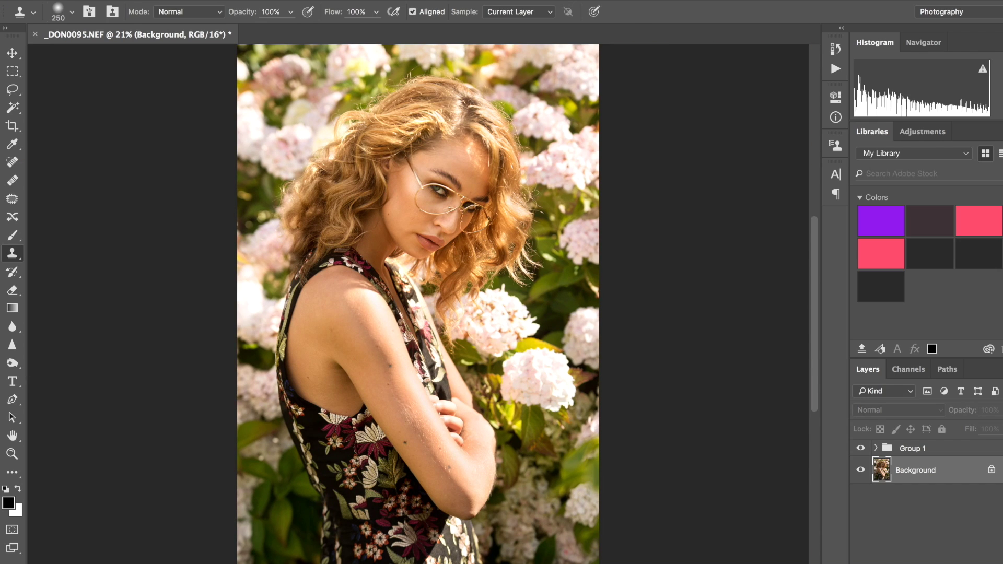
pyautogui.press('super+equal')
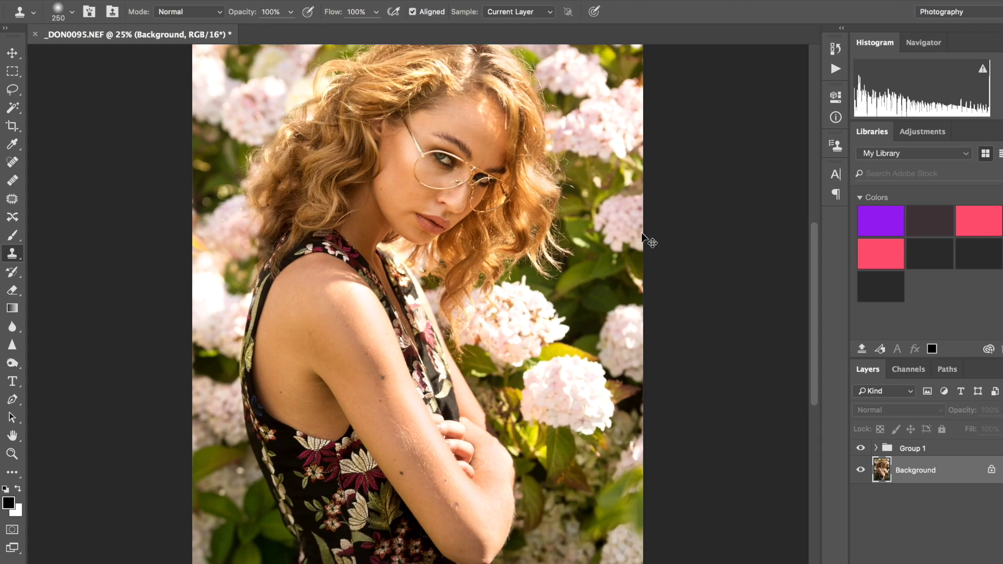
# Zoom in on the face and hide Group 1 to view the unadjusted photo
pyautogui.press('super+equal')
pyautogui.press('super+equal')
pyautogui.scroll(5, 641, 235)
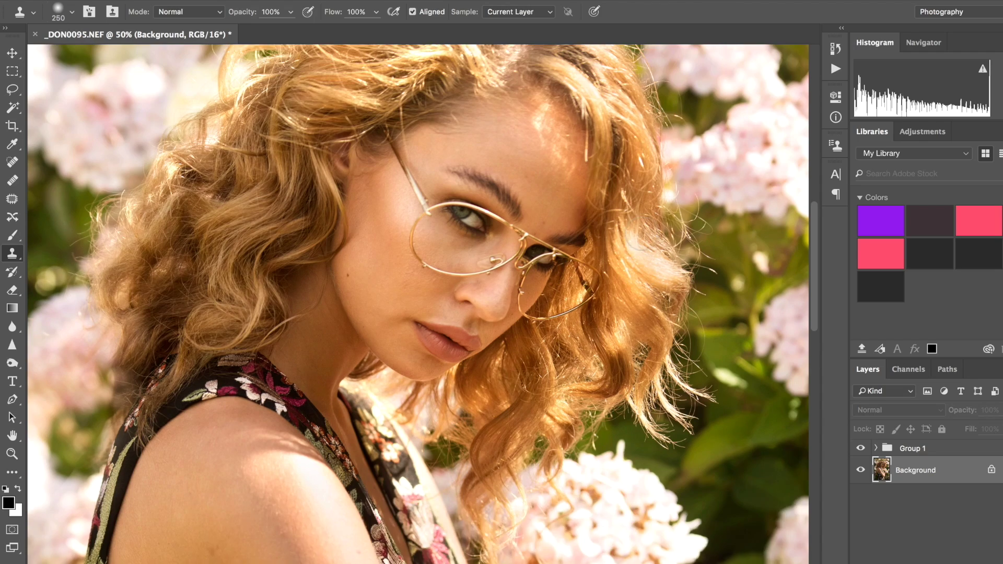
pyautogui.press('super+equal')
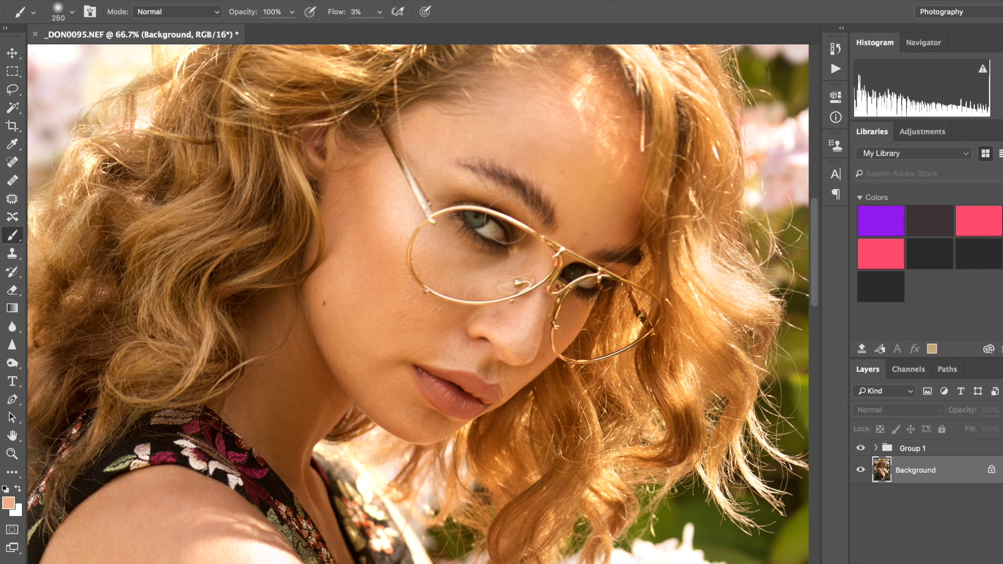
pyautogui.click(860, 448)
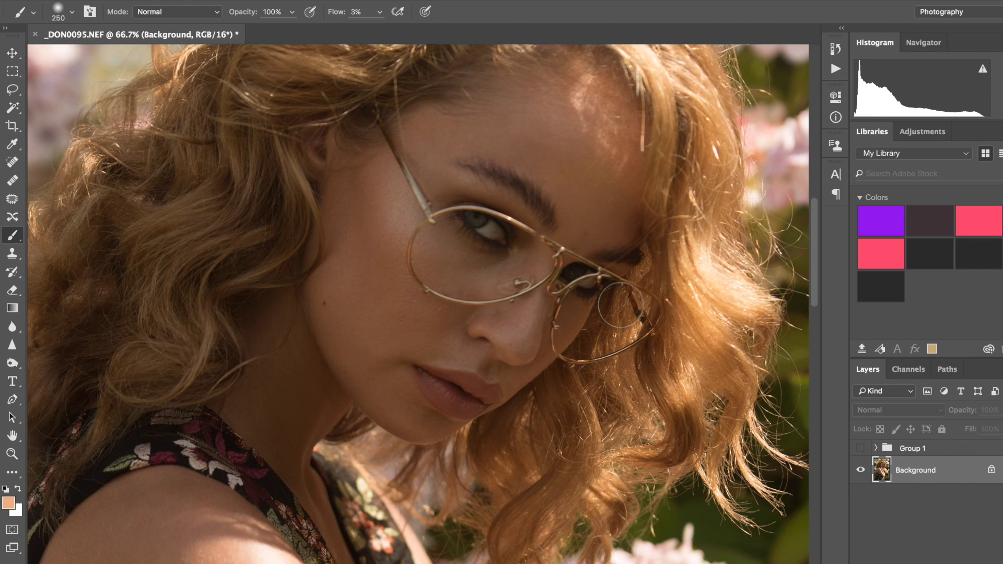
pyautogui.scroll(1, 598, 215)
pyautogui.scroll(1, 598, 215)
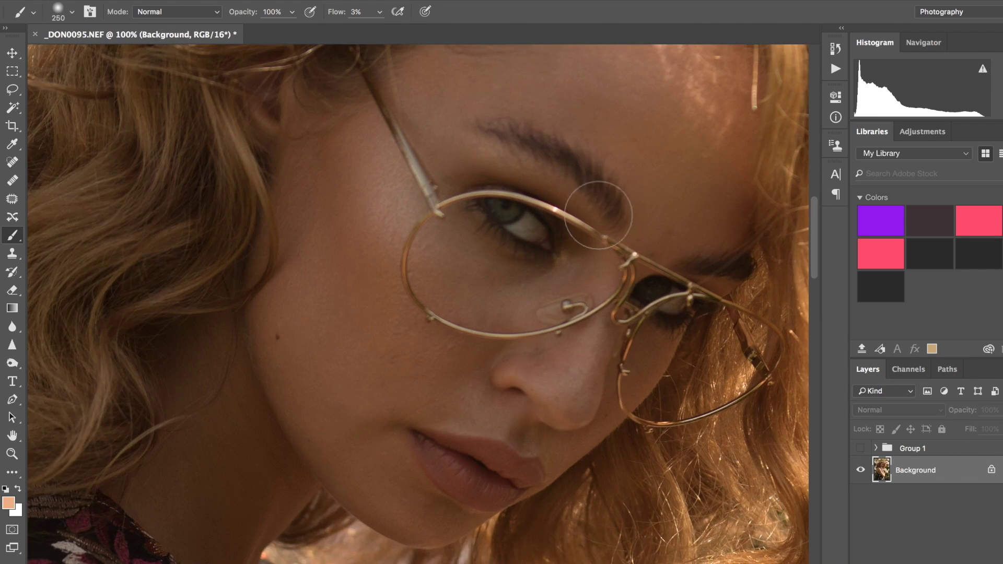
pyautogui.scroll(1, 598, 215)
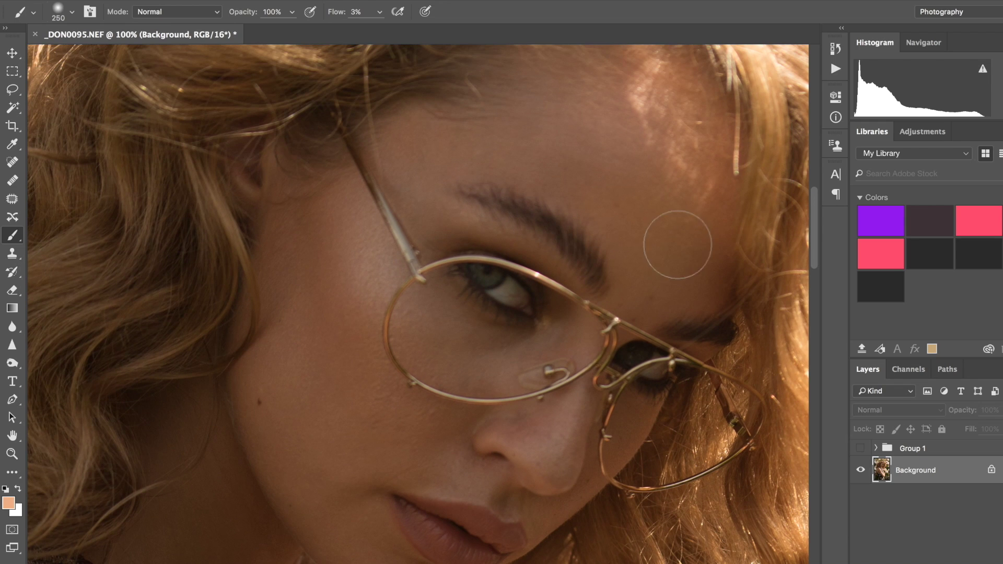
# Sample forehead skin and softly paint over the bright right temple and forehead at 3% flow
pyautogui.keyDown('alt'); pyautogui.click(652, 261); pyautogui.keyUp('alt')
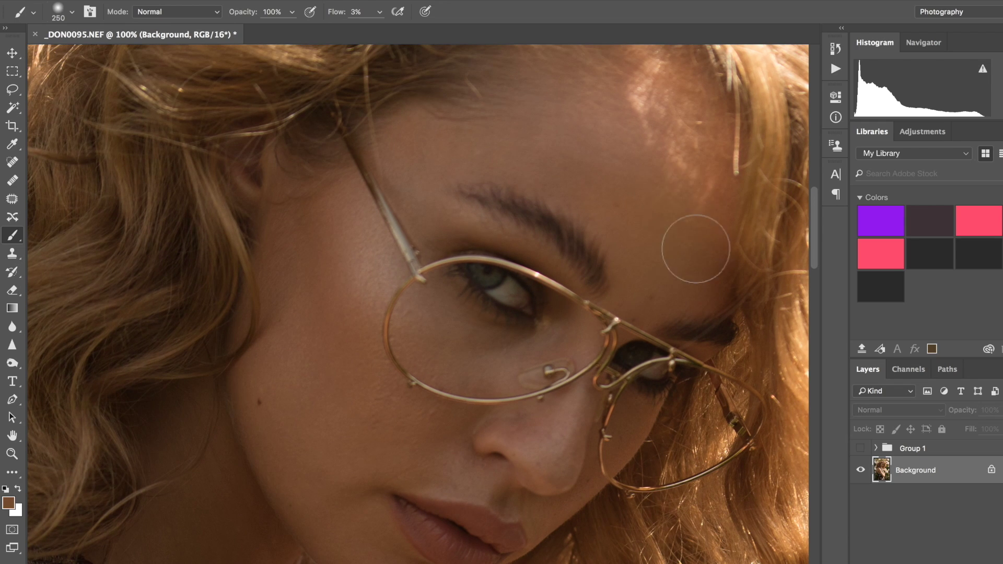
pyautogui.moveTo(696, 249); pyautogui.dragTo(687, 222)
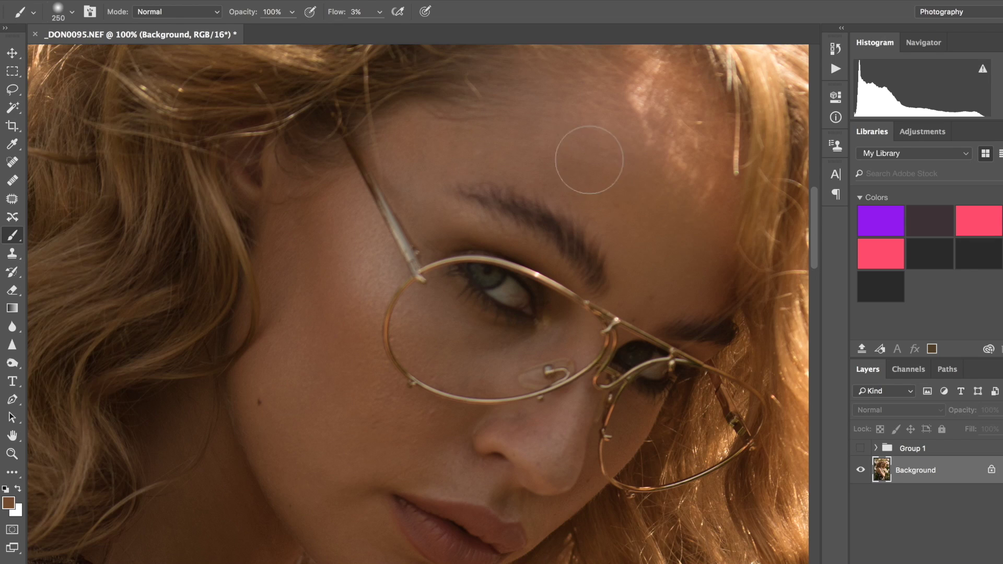
pyautogui.moveTo(588, 160)
pyautogui.mouseDown()
pyautogui.moveTo(650, 246)
pyautogui.moveTo(633, 303)
pyautogui.moveTo(708, 273)
pyautogui.mouseUp()
pyautogui.moveTo(542, 156)
pyautogui.mouseDown()
pyautogui.moveTo(559, 168)
pyautogui.moveTo(477, 146)
pyautogui.moveTo(596, 123)
pyautogui.moveTo(571, 109)
pyautogui.moveTo(464, 146)
pyautogui.moveTo(560, 89)
pyautogui.moveTo(640, 125)
pyautogui.moveTo(634, 139)
pyautogui.moveTo(671, 174)
pyautogui.moveTo(702, 141)
pyautogui.moveTo(699, 250)
pyautogui.moveTo(707, 201)
pyautogui.moveTo(692, 171)
pyautogui.moveTo(615, 152)
pyautogui.moveTo(409, 150)
pyautogui.moveTo(450, 139)
pyautogui.mouseUp()
pyautogui.moveTo(464, 423)
pyautogui.mouseDown()
pyautogui.moveTo(392, 396)
pyautogui.moveTo(534, 361)
pyautogui.mouseUp()
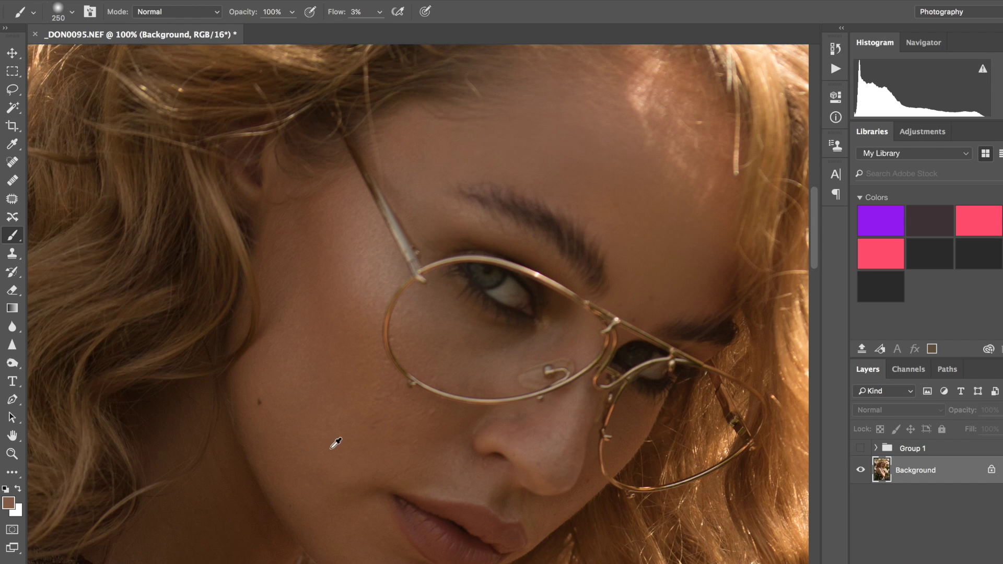
# Sample the cheek skin tone and set the brush to size 200 with 5% flow
pyautogui.keyDown('alt'); pyautogui.click(331, 423); pyautogui.keyUp('alt')
pyautogui.press('[')
pyautogui.moveTo(339, 14); pyautogui.dragTo(346, 14)
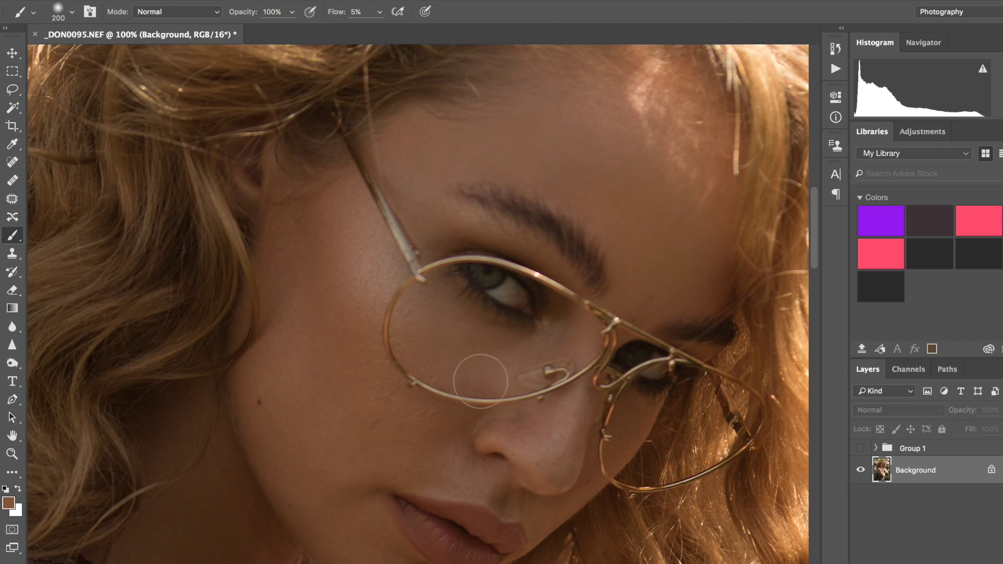
# Patch the blemish on the cheek and the spot just below the glasses with nearby clean skin
pyautogui.press('j')
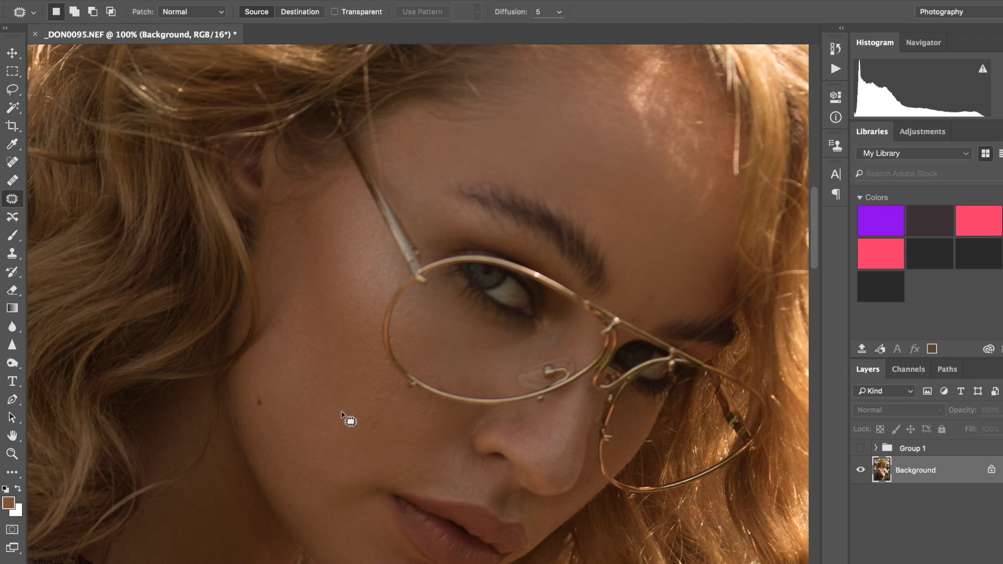
pyautogui.moveTo(364, 416)
pyautogui.mouseDown()
pyautogui.moveTo(394, 439)
pyautogui.moveTo(385, 439)
pyautogui.mouseUp()
pyautogui.click(450, 443)
pyautogui.moveTo(447, 410)
pyautogui.mouseDown()
pyautogui.moveTo(415, 424)
pyautogui.moveTo(389, 389)
pyautogui.moveTo(385, 402)
pyautogui.mouseUp()
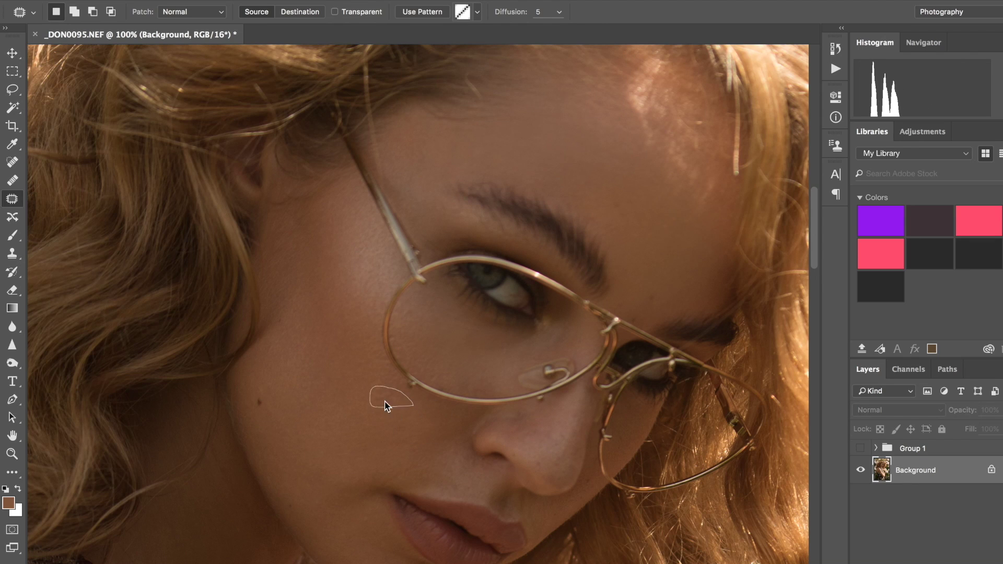
pyautogui.click(447, 358)
# Patch the blemish near the eye, deselect, and zoom back out
pyautogui.scroll(-2, 447, 421)
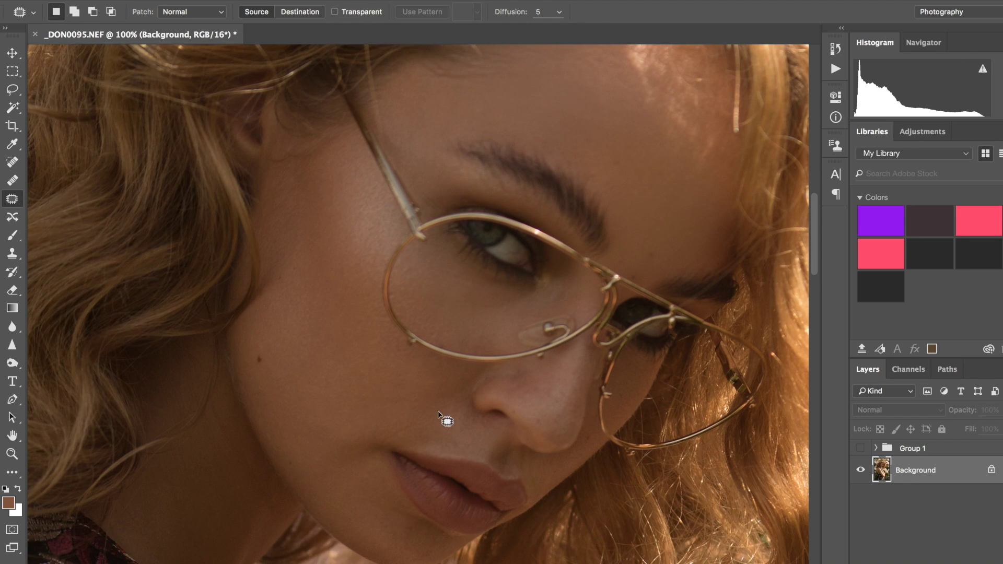
pyautogui.press('b')
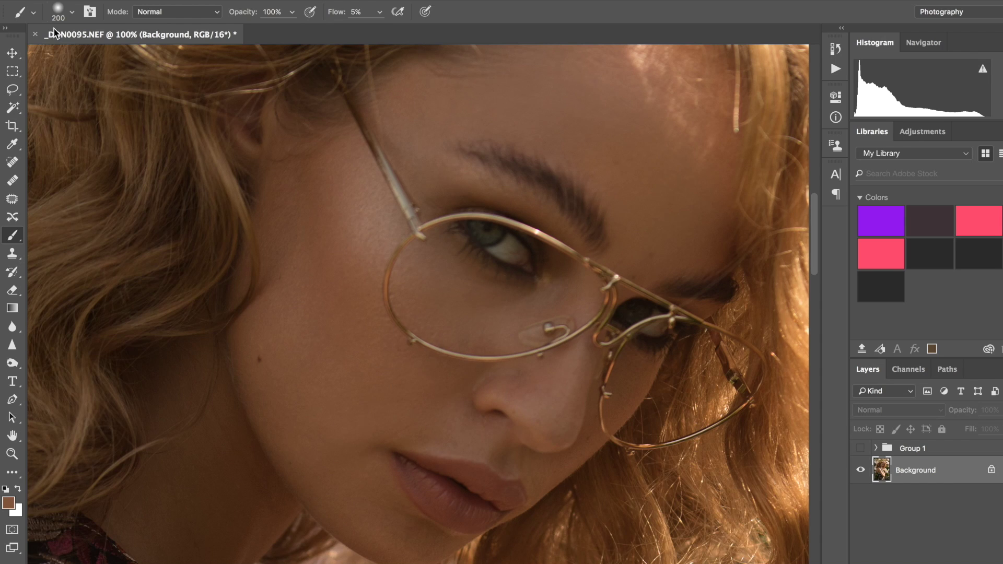
pyautogui.click(16, 200)
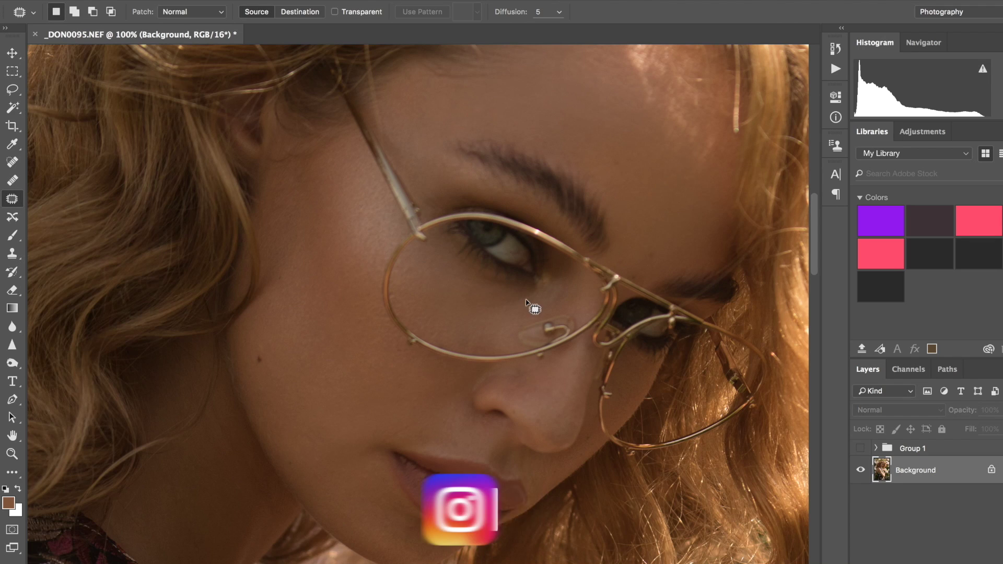
pyautogui.moveTo(535, 295)
pyautogui.mouseDown()
pyautogui.moveTo(477, 290)
pyautogui.moveTo(471, 318)
pyautogui.moveTo(519, 321)
pyautogui.moveTo(484, 324)
pyautogui.moveTo(483, 343)
pyautogui.mouseUp()
pyautogui.hotkey('ctrl', 'd')
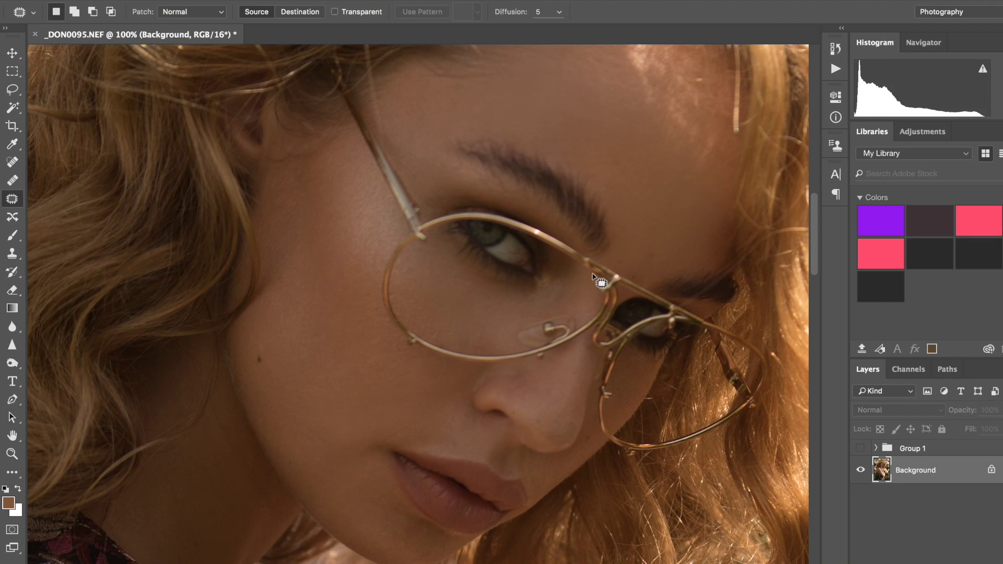
pyautogui.scroll(-2, 598, 284)
pyautogui.scroll(-1, 514, 256)
pyautogui.scroll(-2, 511, 251)
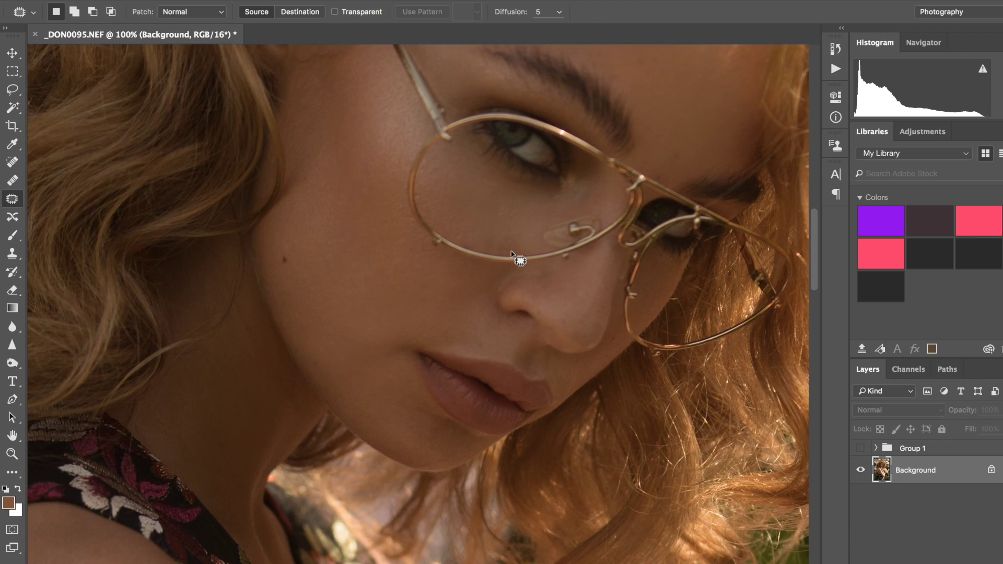
pyautogui.scroll(-1, 510, 251)
pyautogui.scroll(-1, 510, 251)
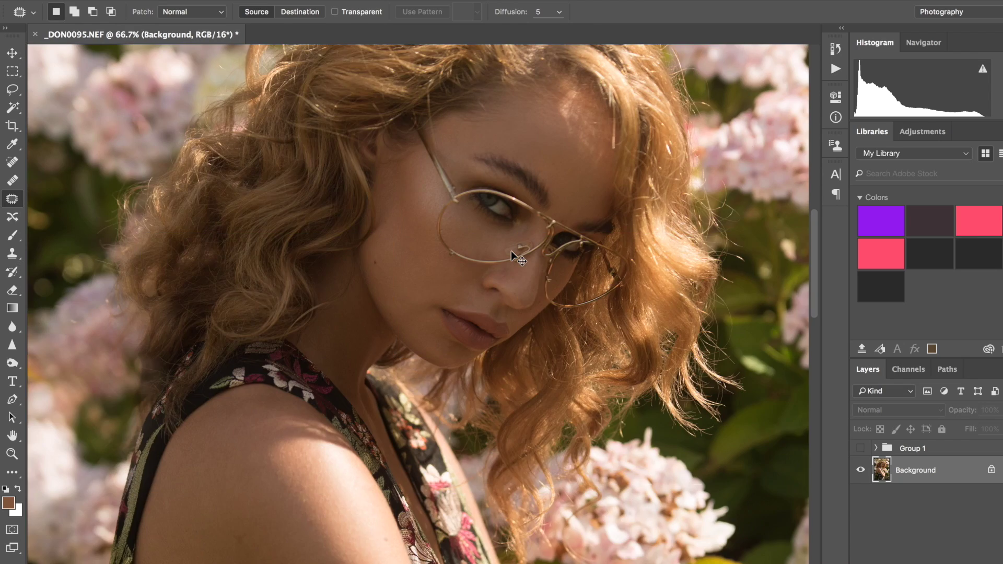
pyautogui.scroll(-1, 511, 251)
pyautogui.scroll(-2, 512, 253)
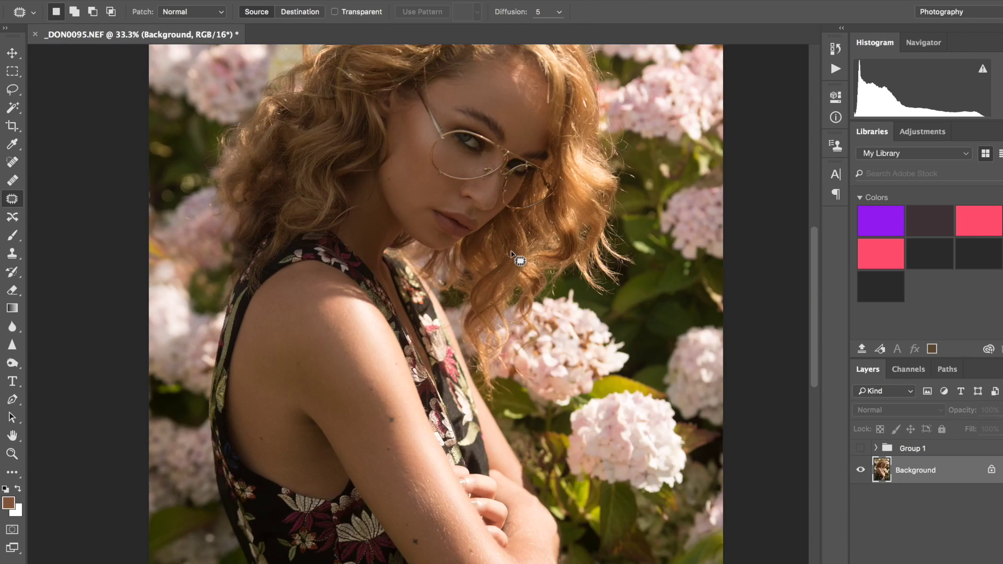
# Sample forearm skin with a 400 brush, then paint arm and shoulder at size 250, 5% flow
pyautogui.scroll(-1, 412, 431)
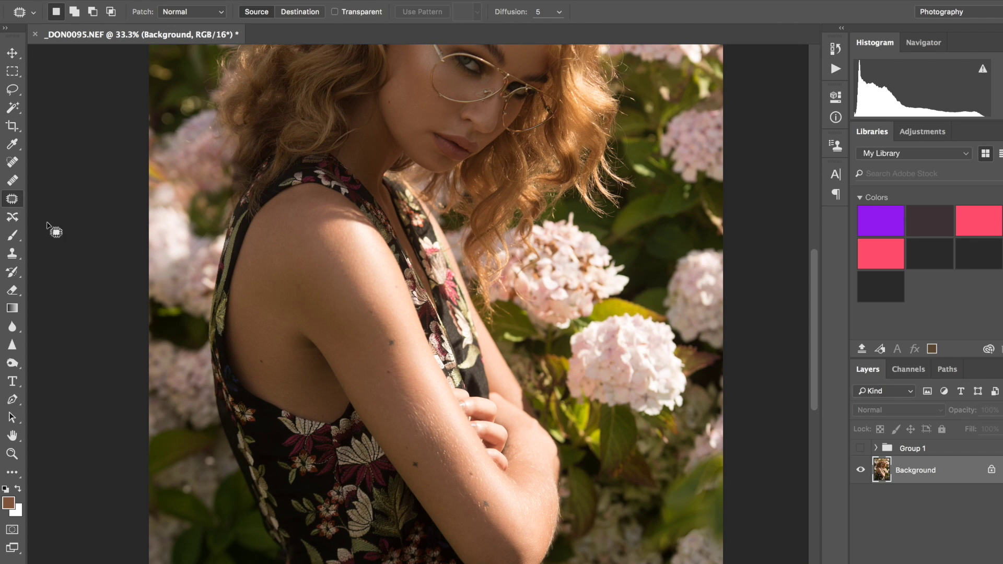
pyautogui.click(12, 239)
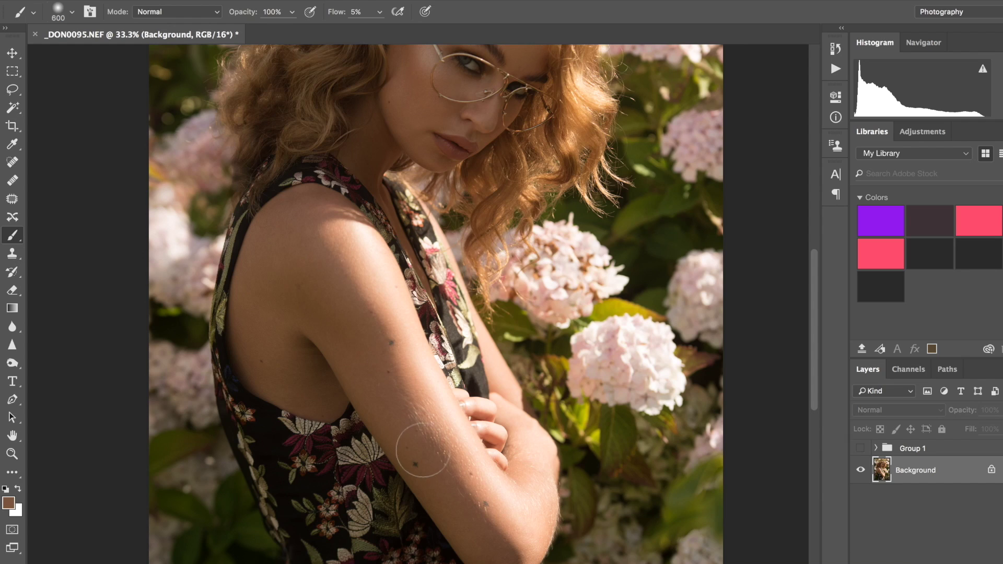
pyautogui.press(']')
pyautogui.press(']')
pyautogui.press(']')
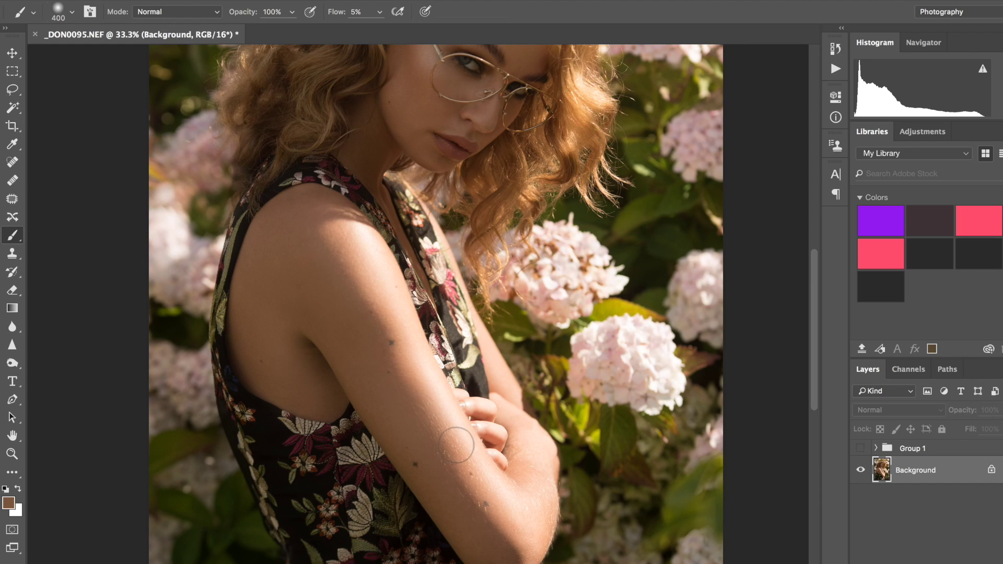
pyautogui.press('alt')
pyautogui.keyDown('alt'); pyautogui.click(533, 445); pyautogui.keyUp('alt')
pyautogui.press('[')
pyautogui.press('[')
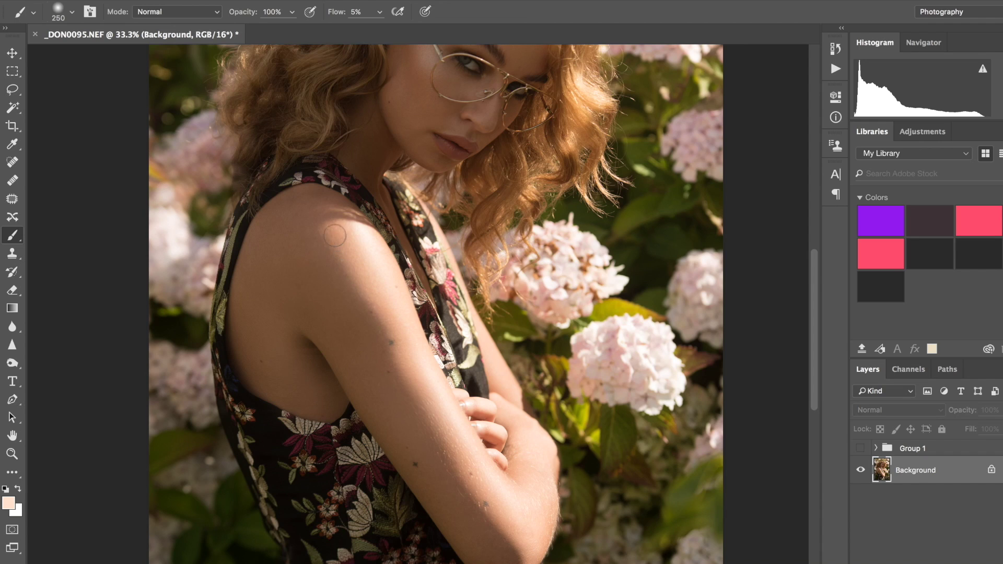
pyautogui.scroll(5, 335, 233)
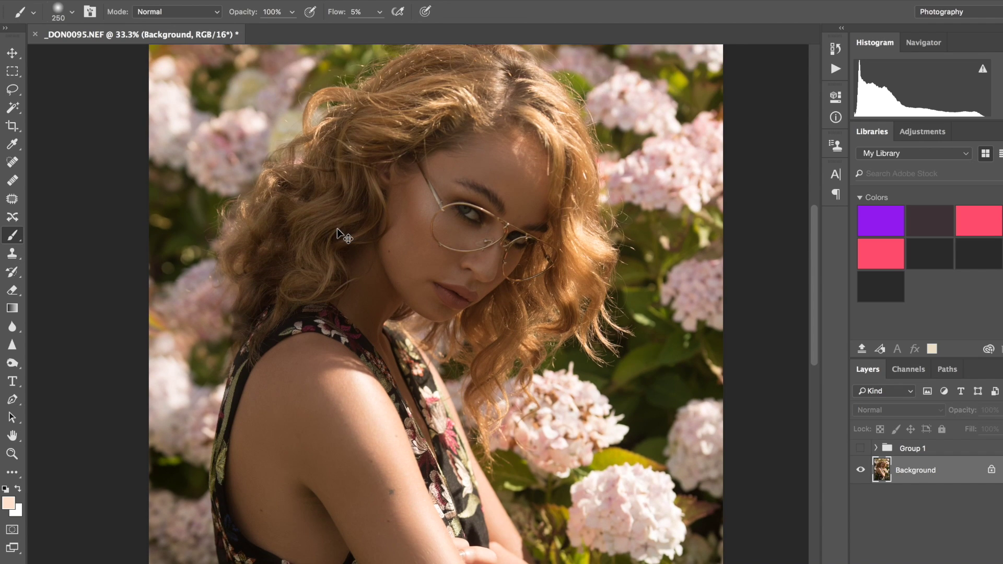
pyautogui.press('super+minus')
pyautogui.press('super+minus')
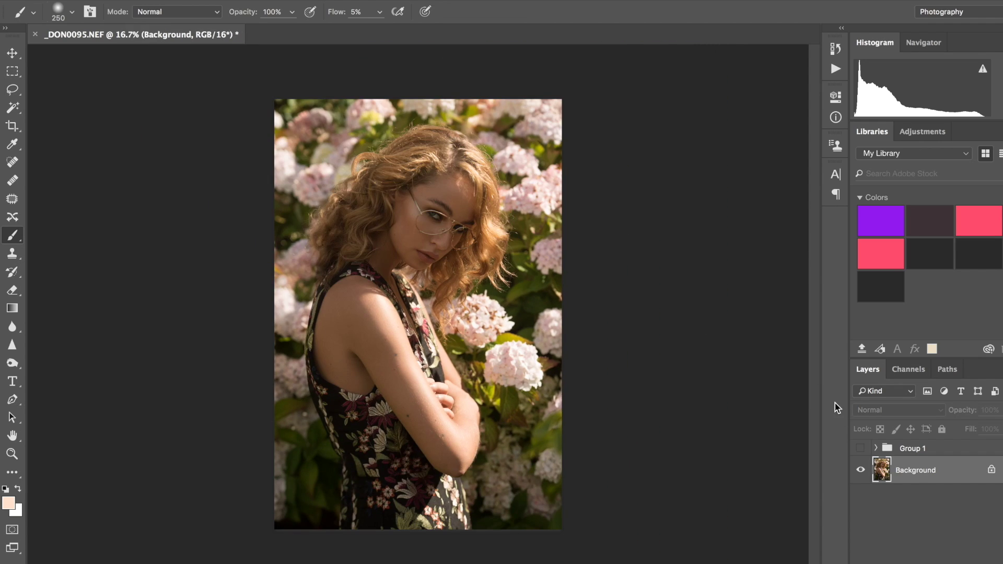
# Add a Selective Color layer above Curves 5 in Group 1, setting Blacks to Magenta -1, Yellow -2
pyautogui.click(859, 447)
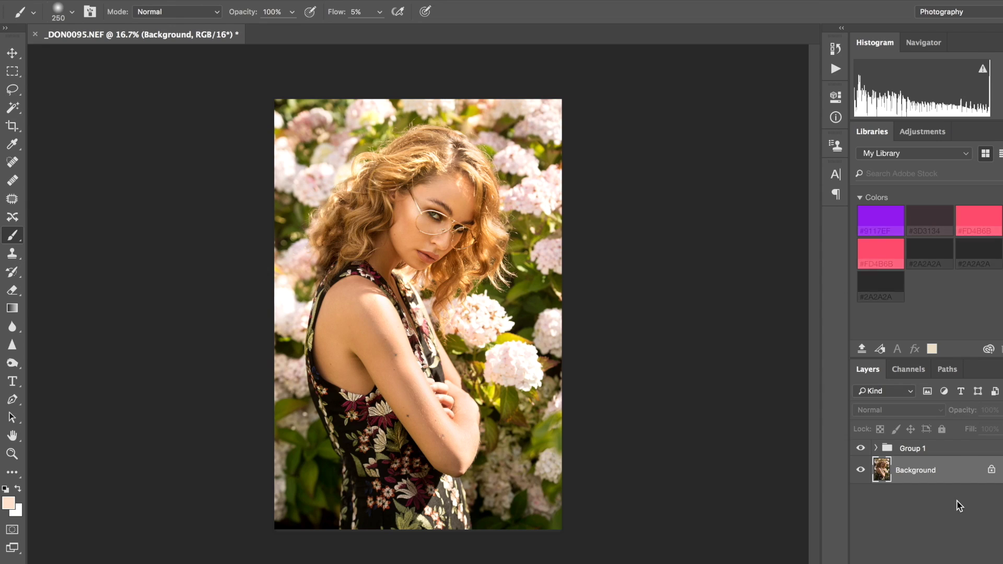
pyautogui.click(878, 448)
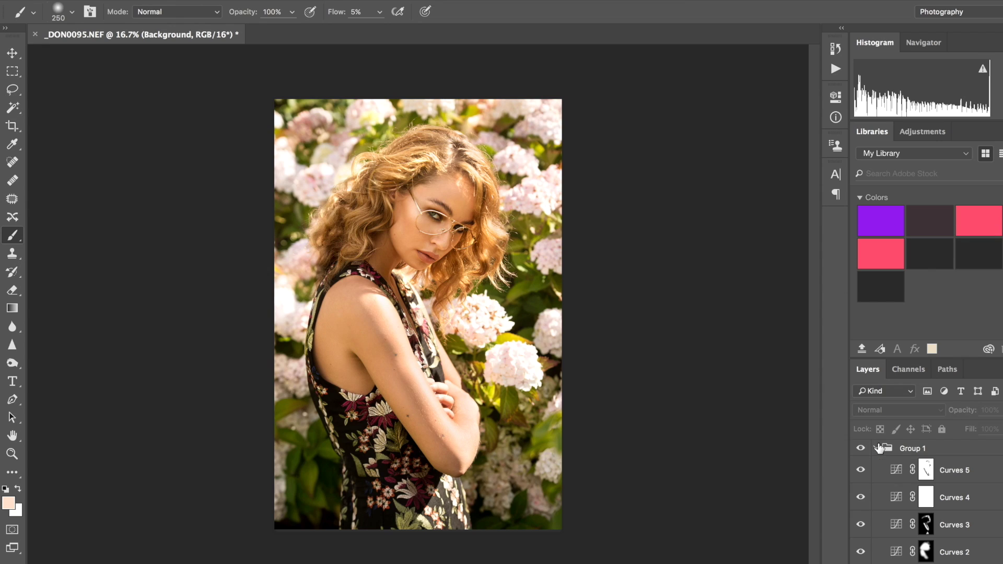
pyautogui.click(975, 475)
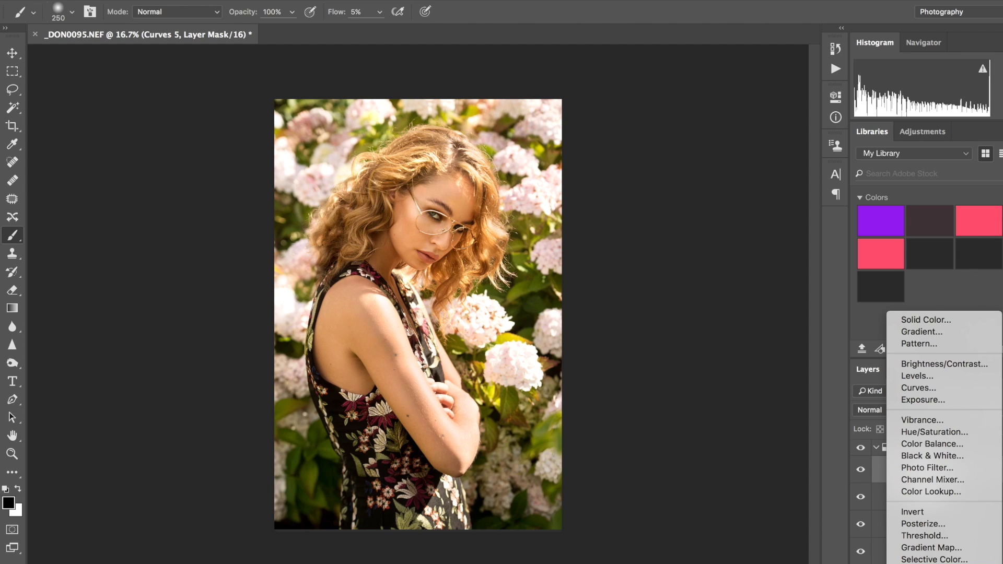
pyautogui.click(933, 560)
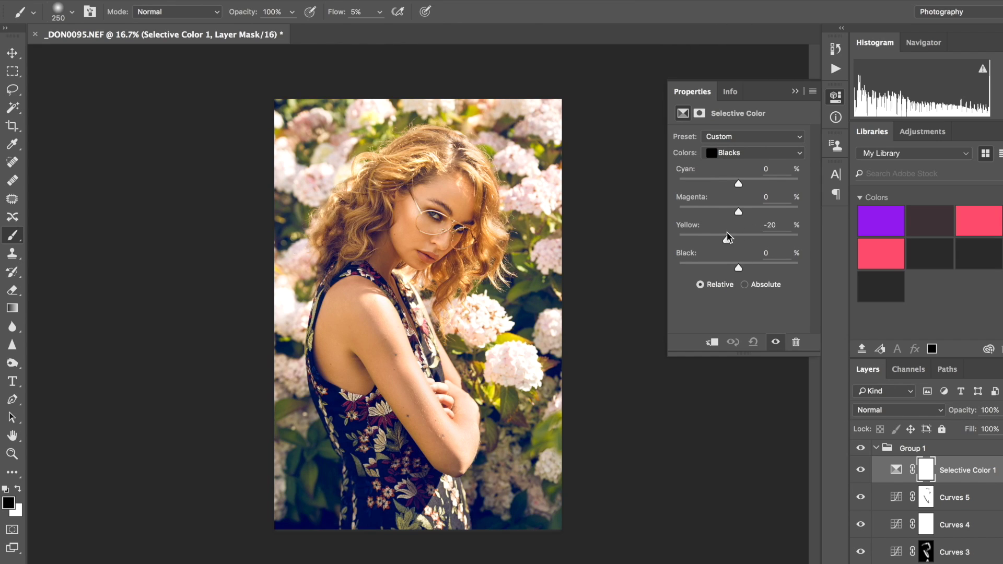
pyautogui.moveTo(737, 238); pyautogui.dragTo(734, 238)
pyautogui.moveTo(737, 238); pyautogui.dragTo(740, 215)
# Set the Neutrals to Magenta +1 and Yellow -3, comparing the layer on and off
pyautogui.click(741, 153)
pyautogui.click(744, 142)
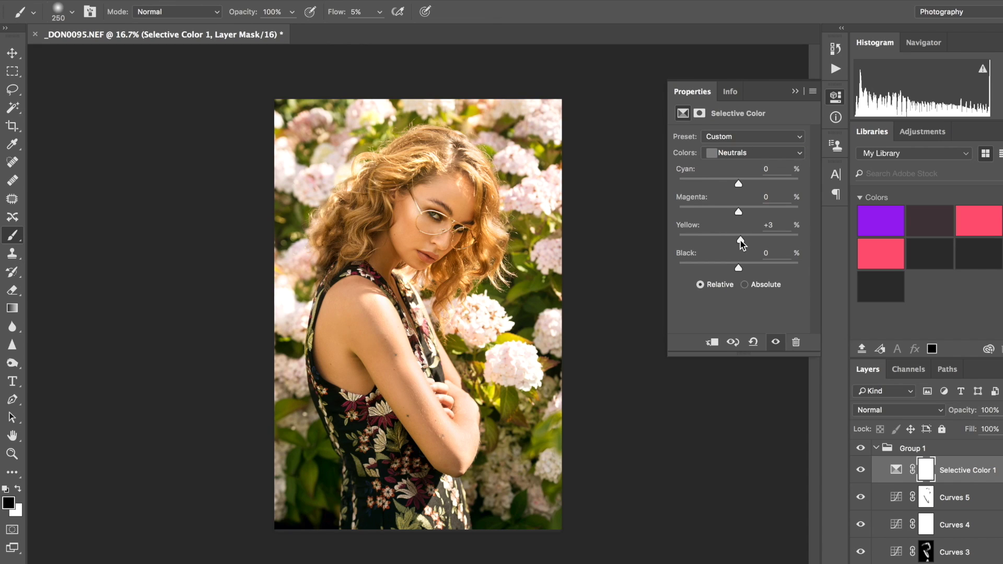
pyautogui.moveTo(740, 240); pyautogui.dragTo(738, 241)
pyautogui.moveTo(738, 212); pyautogui.dragTo(737, 212)
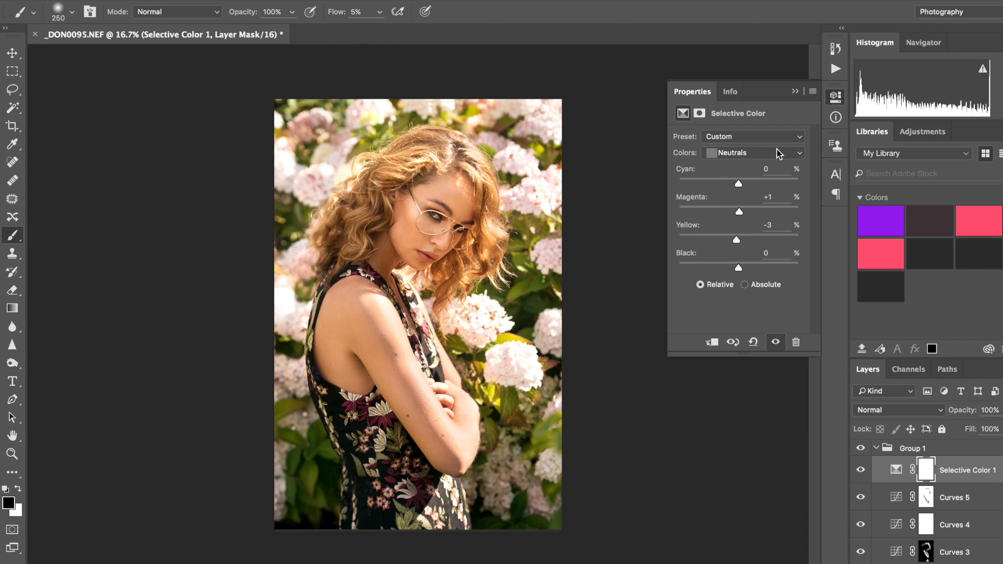
pyautogui.click(860, 470)
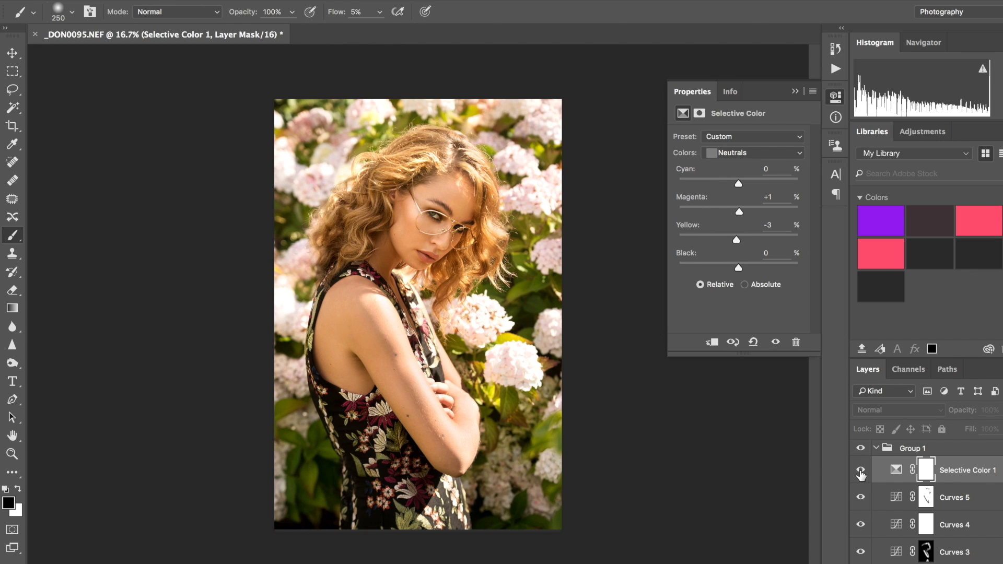
pyautogui.click(860, 471)
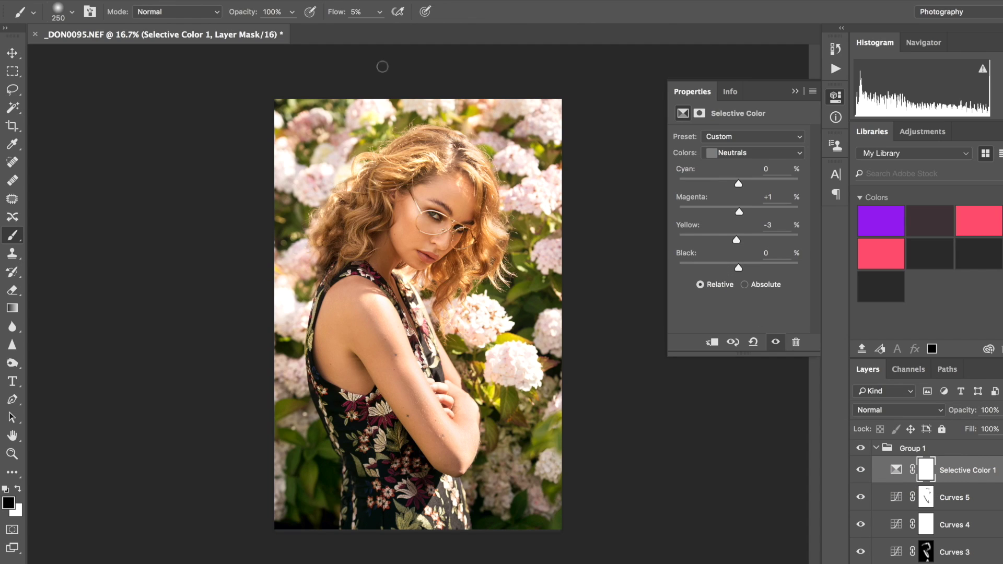
pyautogui.click(795, 91)
# Open the Background layer in Liquify and bloat the left-side curls with a size-1200 Bloat brush
pyautogui.scroll(-2, 973, 503)
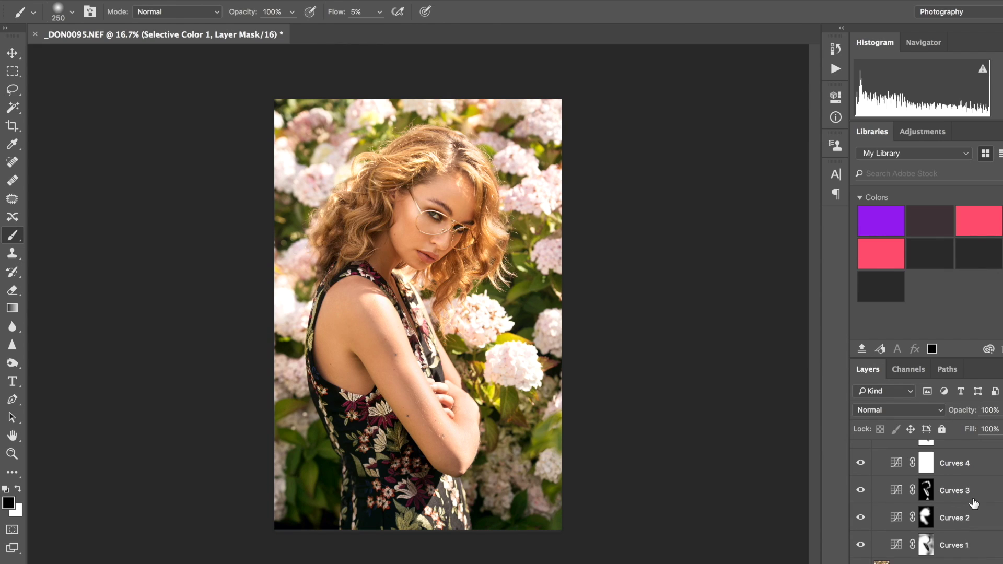
pyautogui.scroll(-1, 958, 547)
pyautogui.click(940, 560)
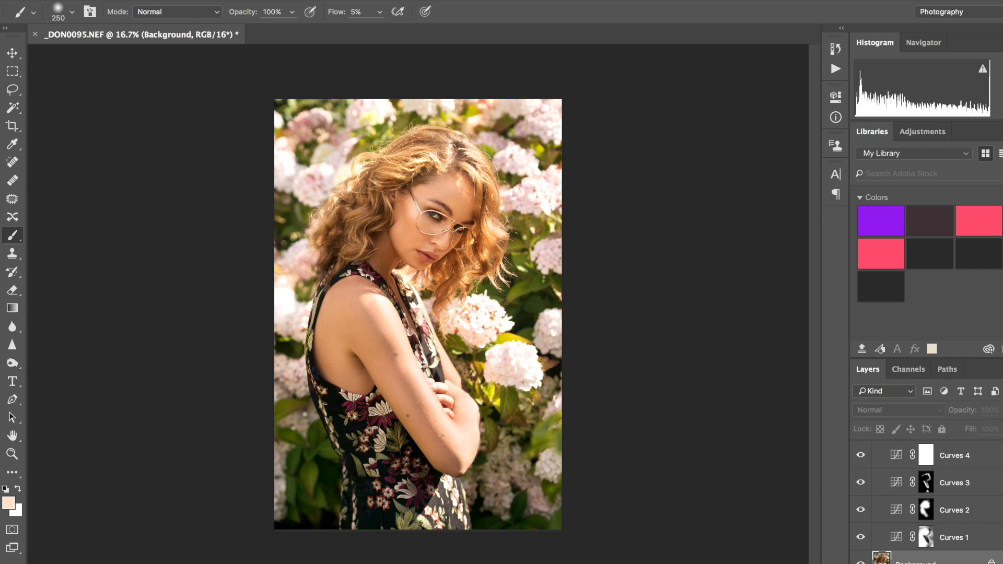
pyautogui.click(355, 1)
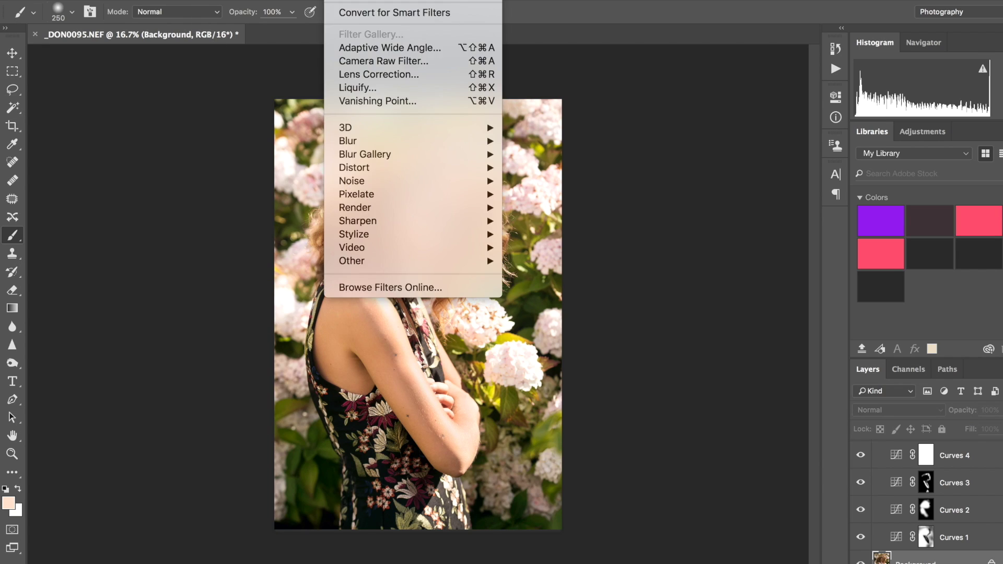
pyautogui.click(384, 88)
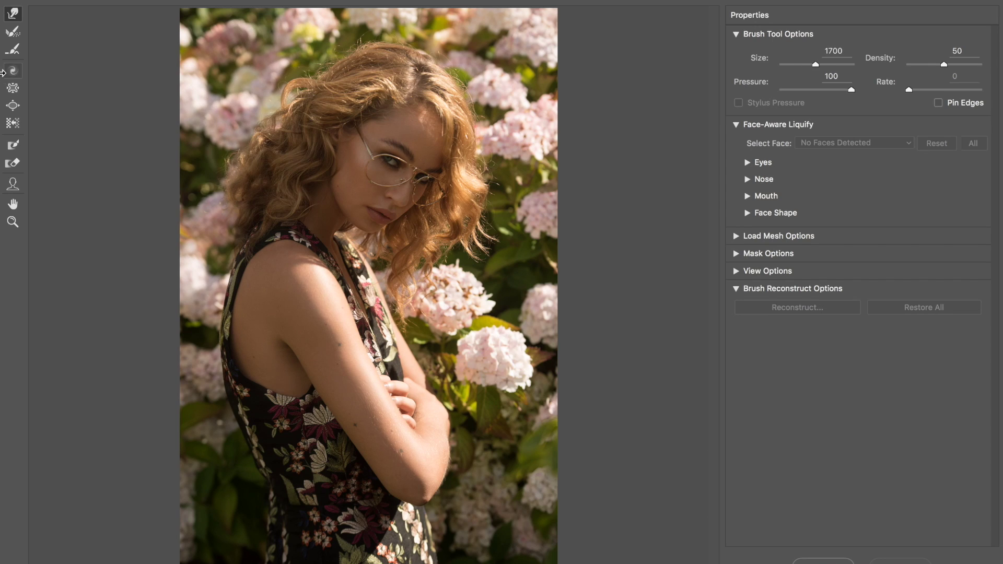
pyautogui.click(13, 106)
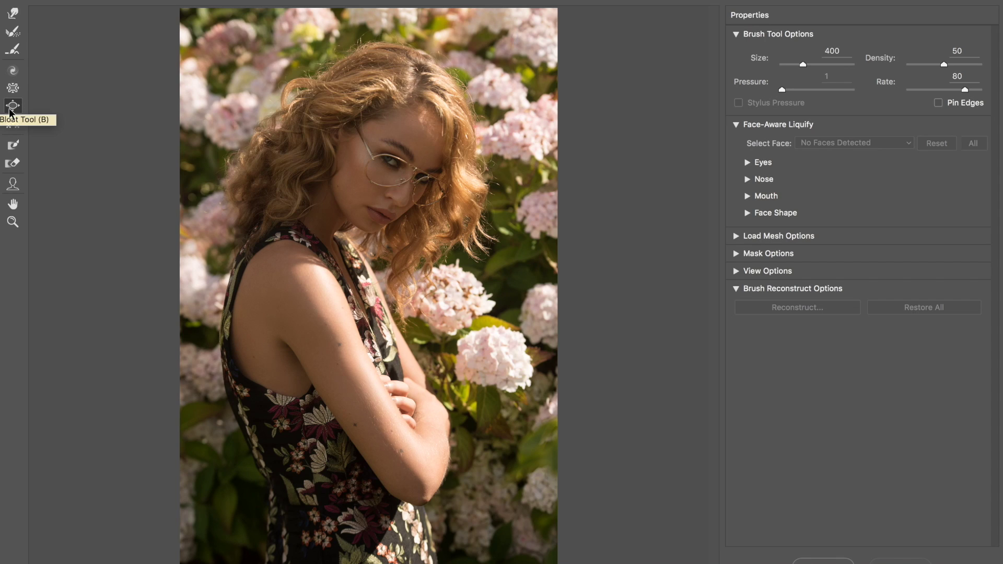
pyautogui.press(']')
pyautogui.press(']')
pyautogui.press(']')
pyautogui.press(']')
pyautogui.press(']')
pyautogui.press(']')
pyautogui.press(']')
pyautogui.press(']')
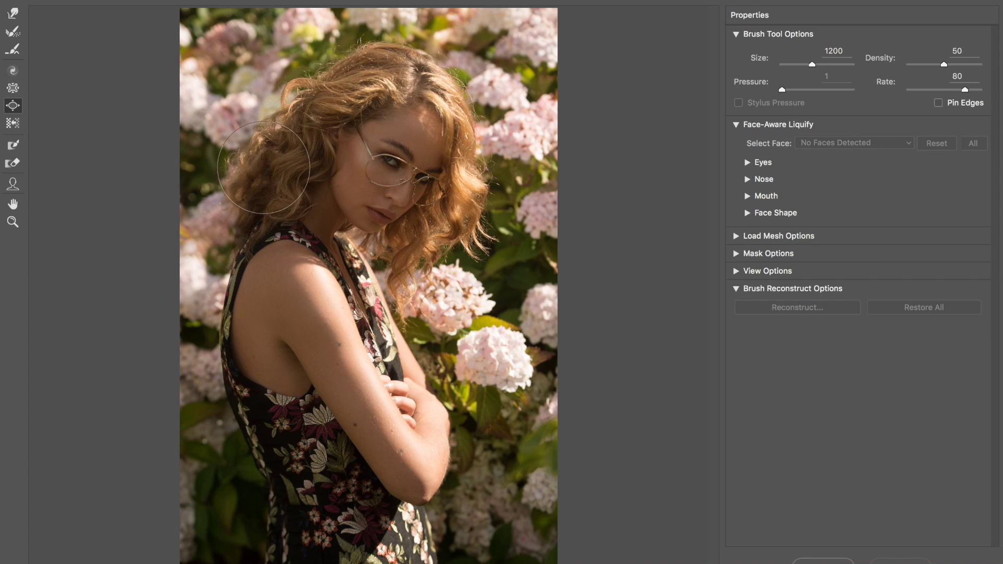
pyautogui.moveTo(264, 166)
pyautogui.mouseDown()
pyautogui.moveTo(318, 94)
pyautogui.moveTo(347, 82)
pyautogui.moveTo(271, 139)
pyautogui.mouseUp()
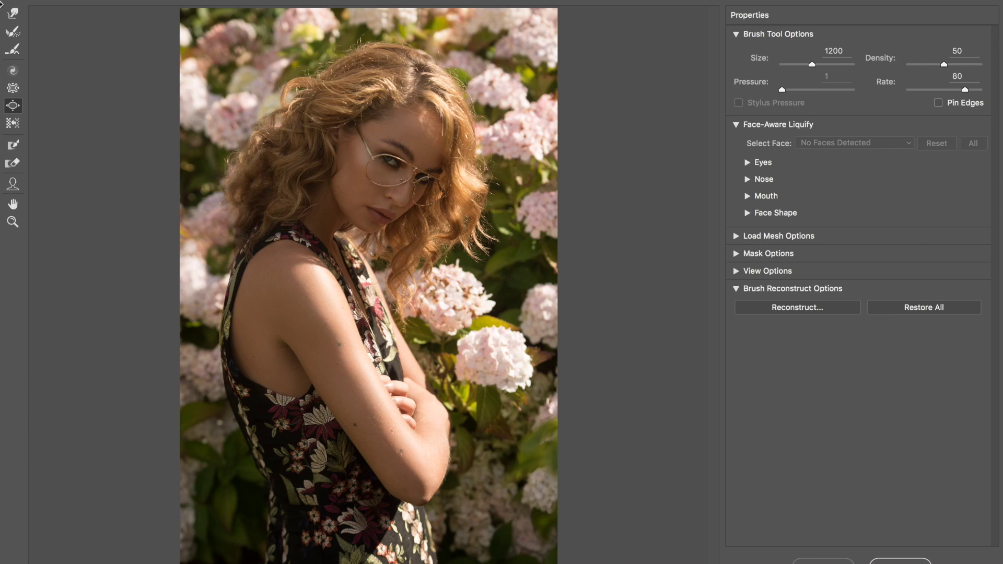
# Push the top and left curls outward with a smaller Forward Warp brush, then apply Liquify
pyautogui.click(13, 14)
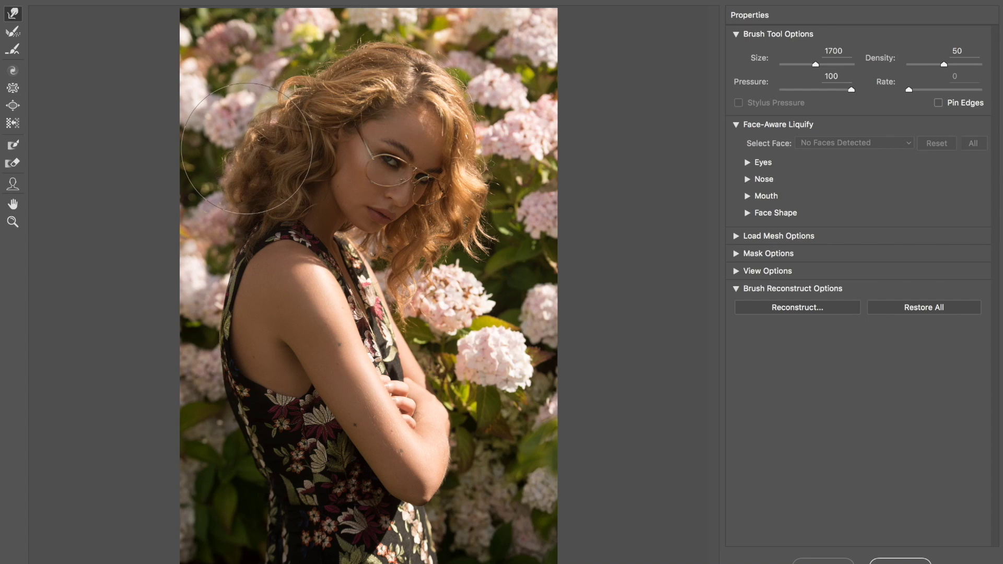
pyautogui.press('[')
pyautogui.press('[')
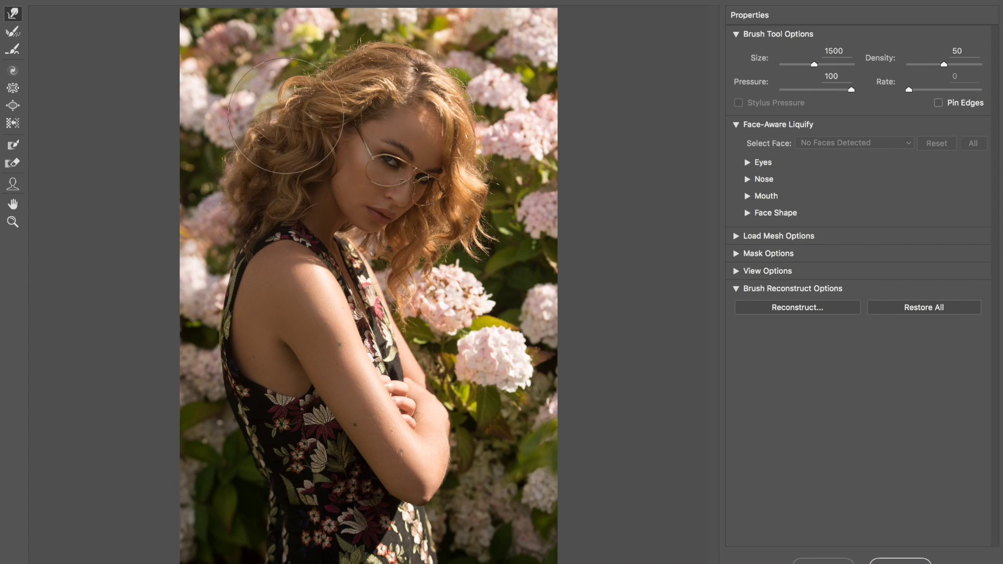
pyautogui.press('[')
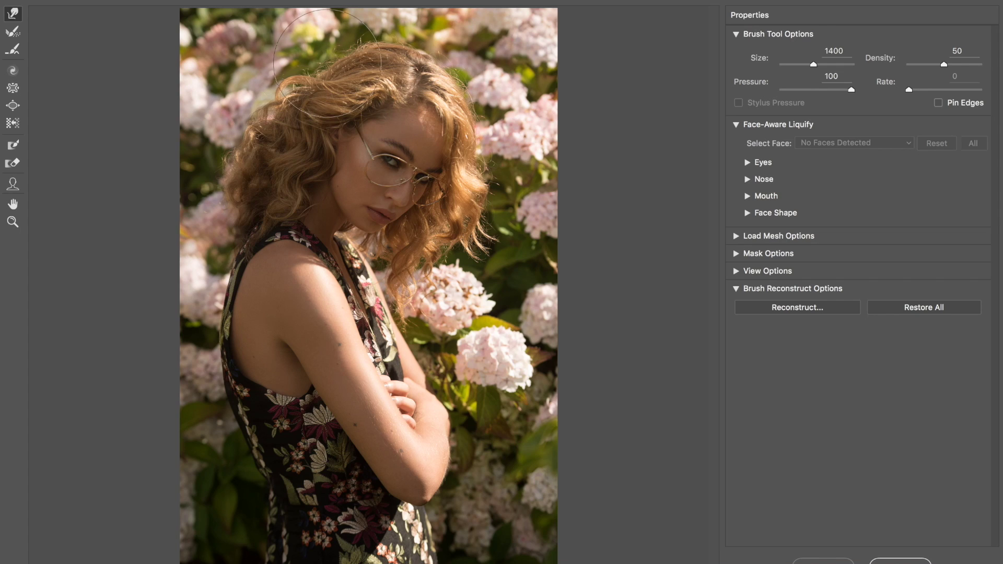
pyautogui.press('[')
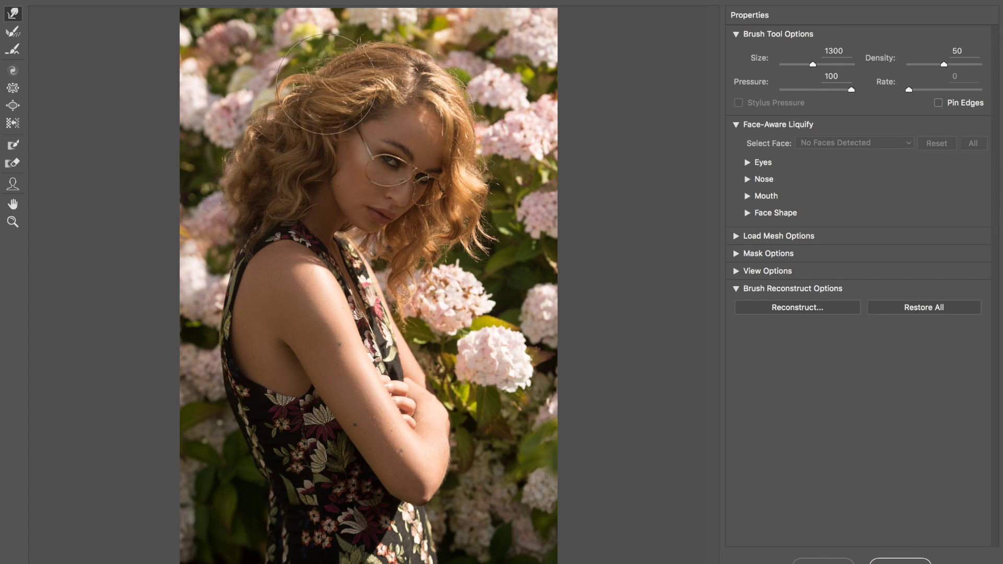
pyautogui.press('[')
pyautogui.press('[')
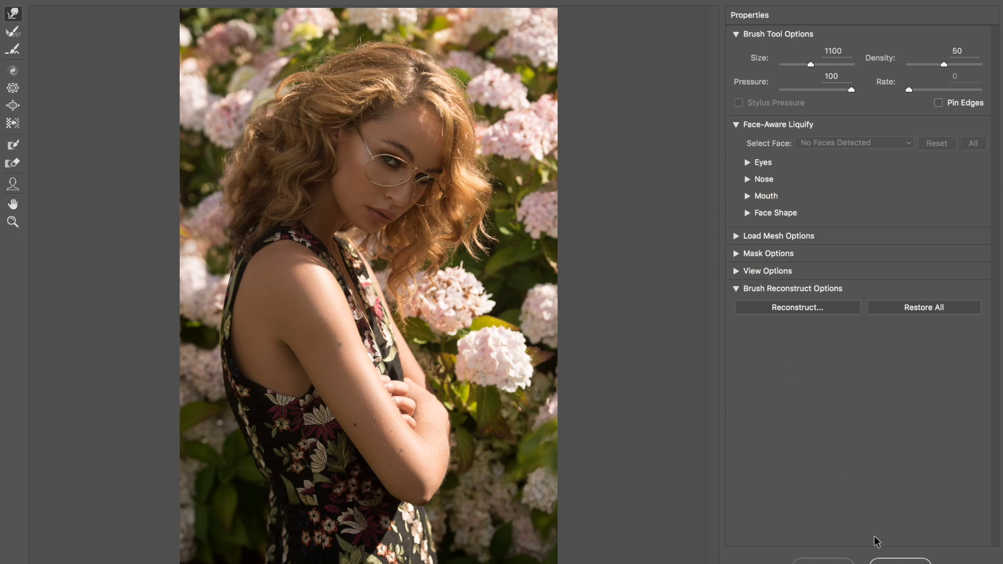
pyautogui.click(899, 561)
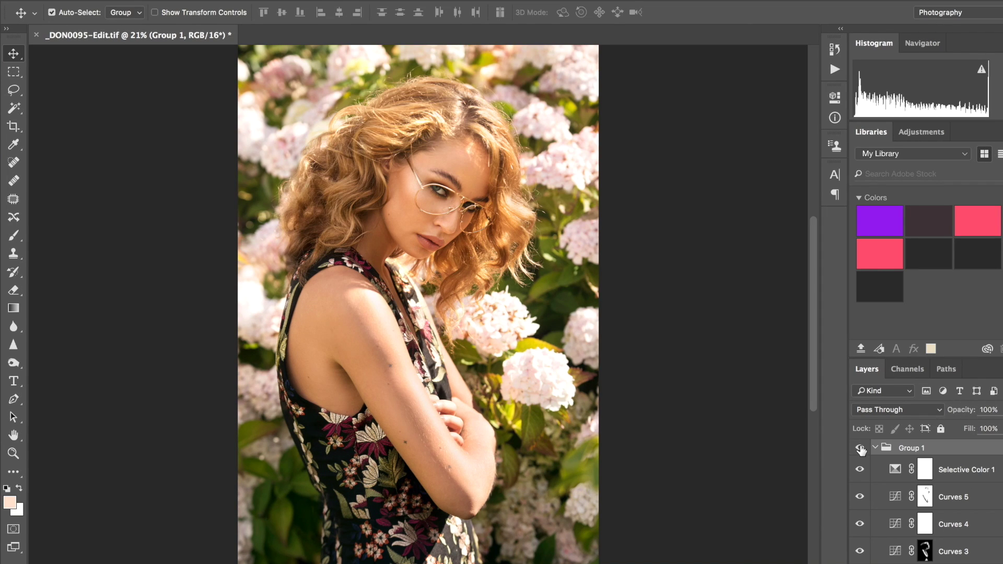
# Toggle Group 1 off and on to compare the brightened, toned portrait against the original, leaving it visible
pyautogui.click(860, 448)
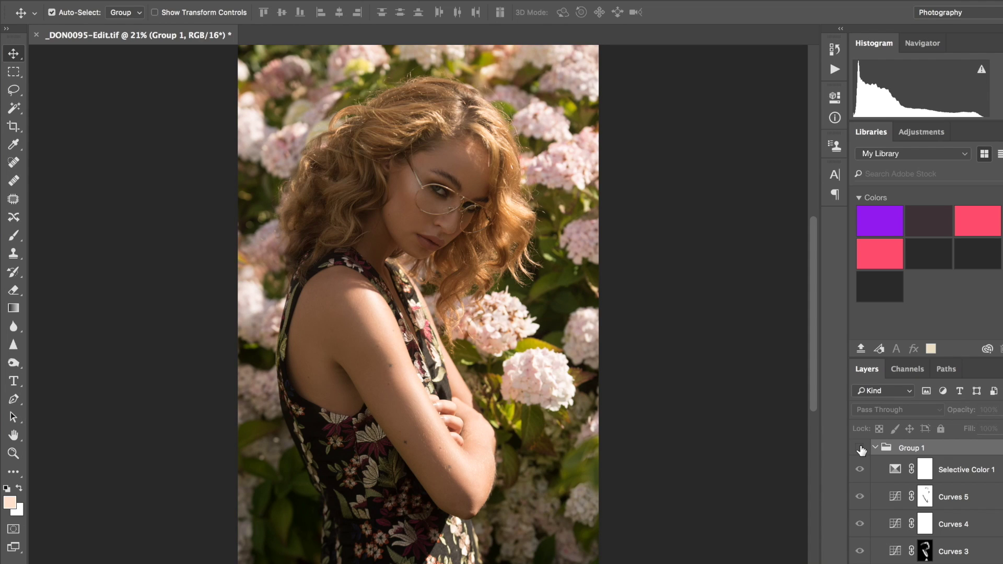
pyautogui.click(859, 448)
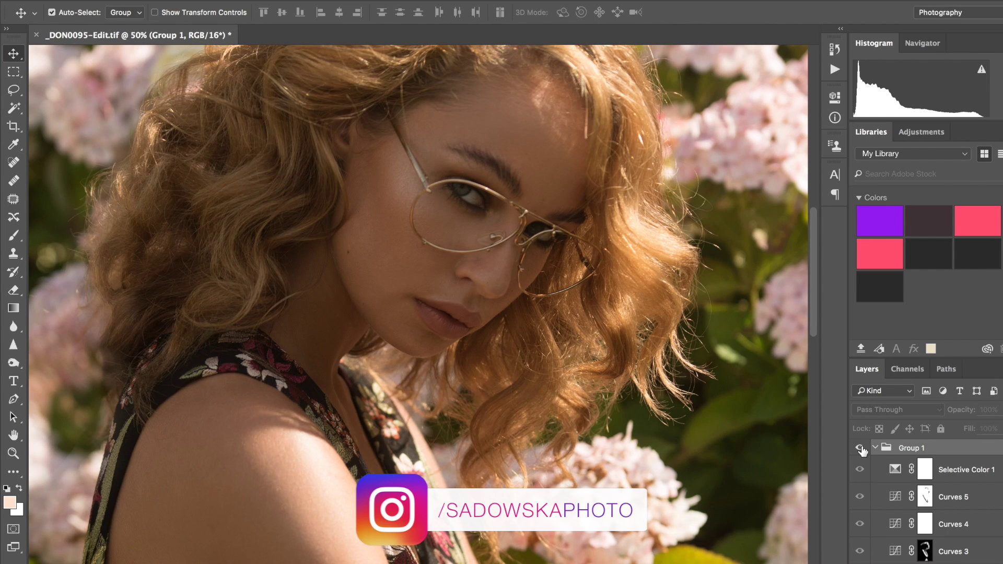
pyautogui.click(859, 448)
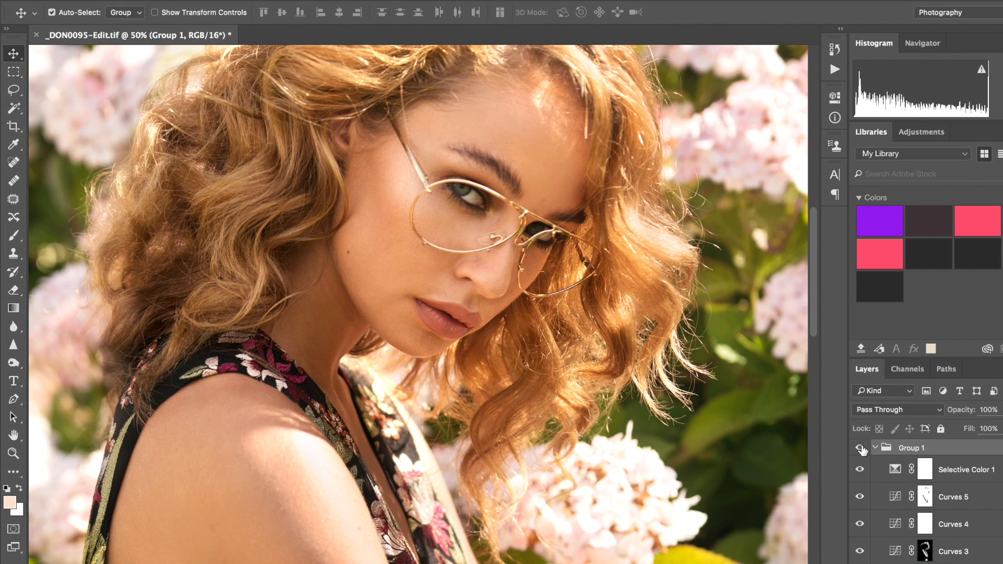
pyautogui.click(860, 448)
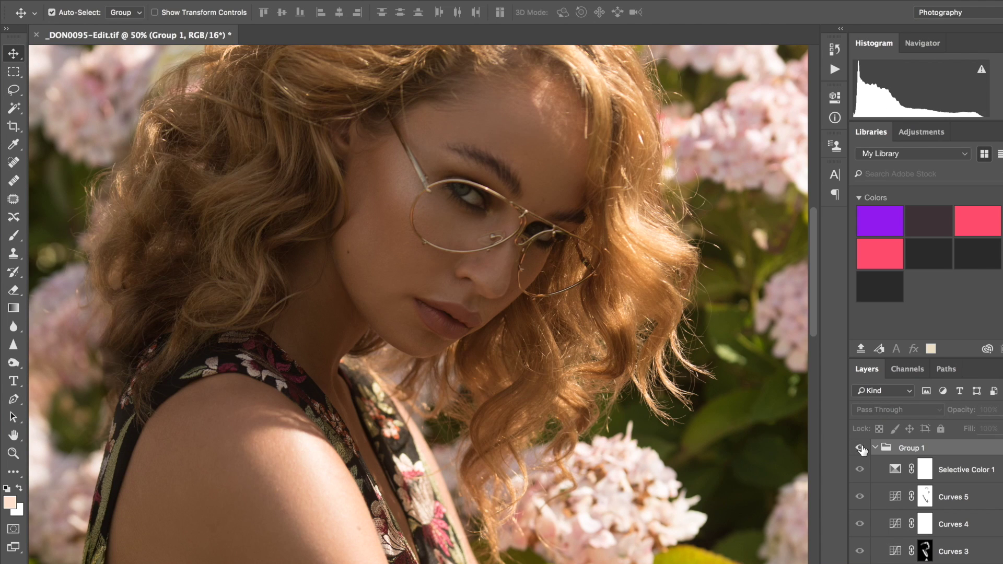
pyautogui.click(860, 448)
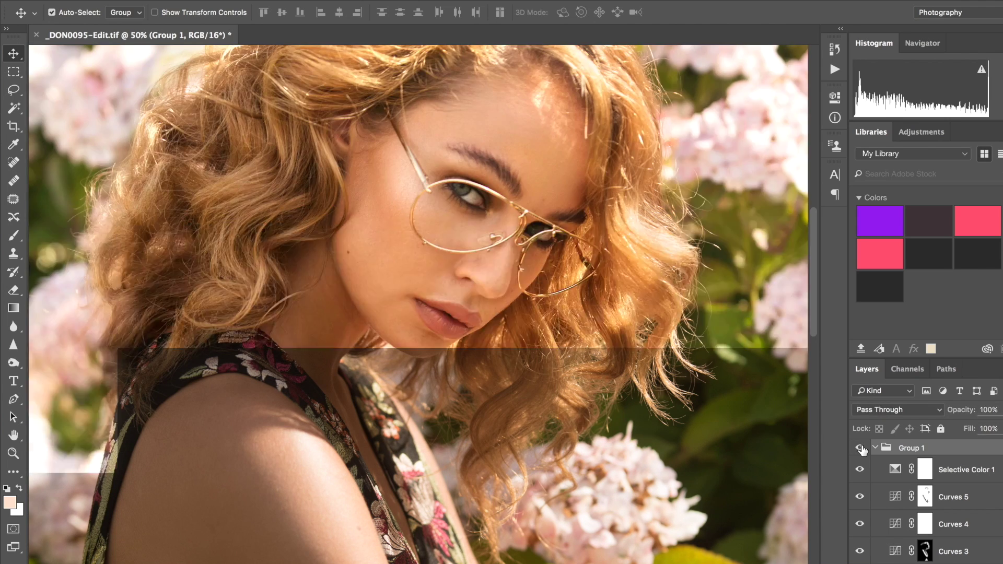